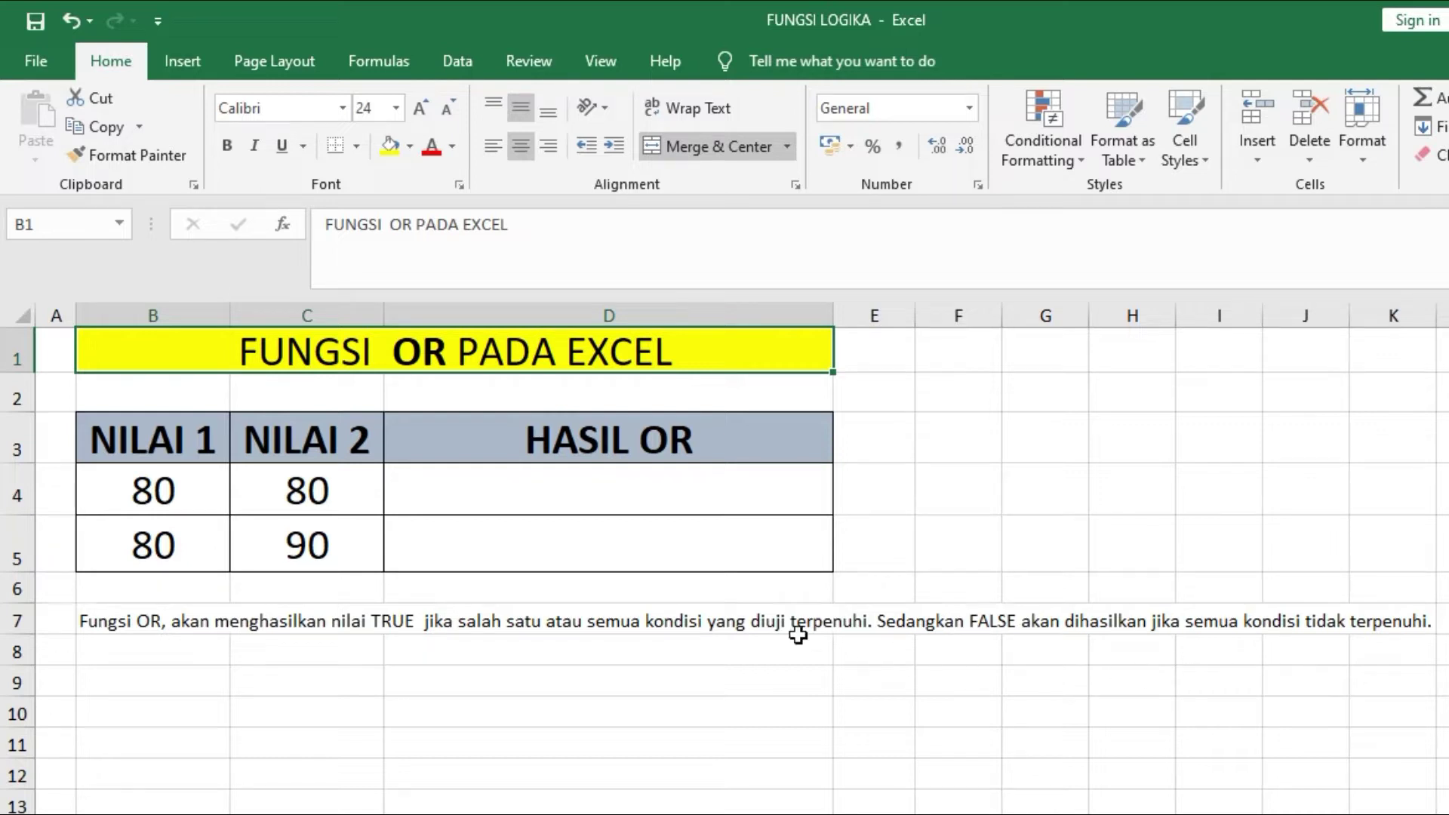
Enter =OR(B4=80;C4=80) in D4 under HASIL OR, returning TRUE
click(634, 496)
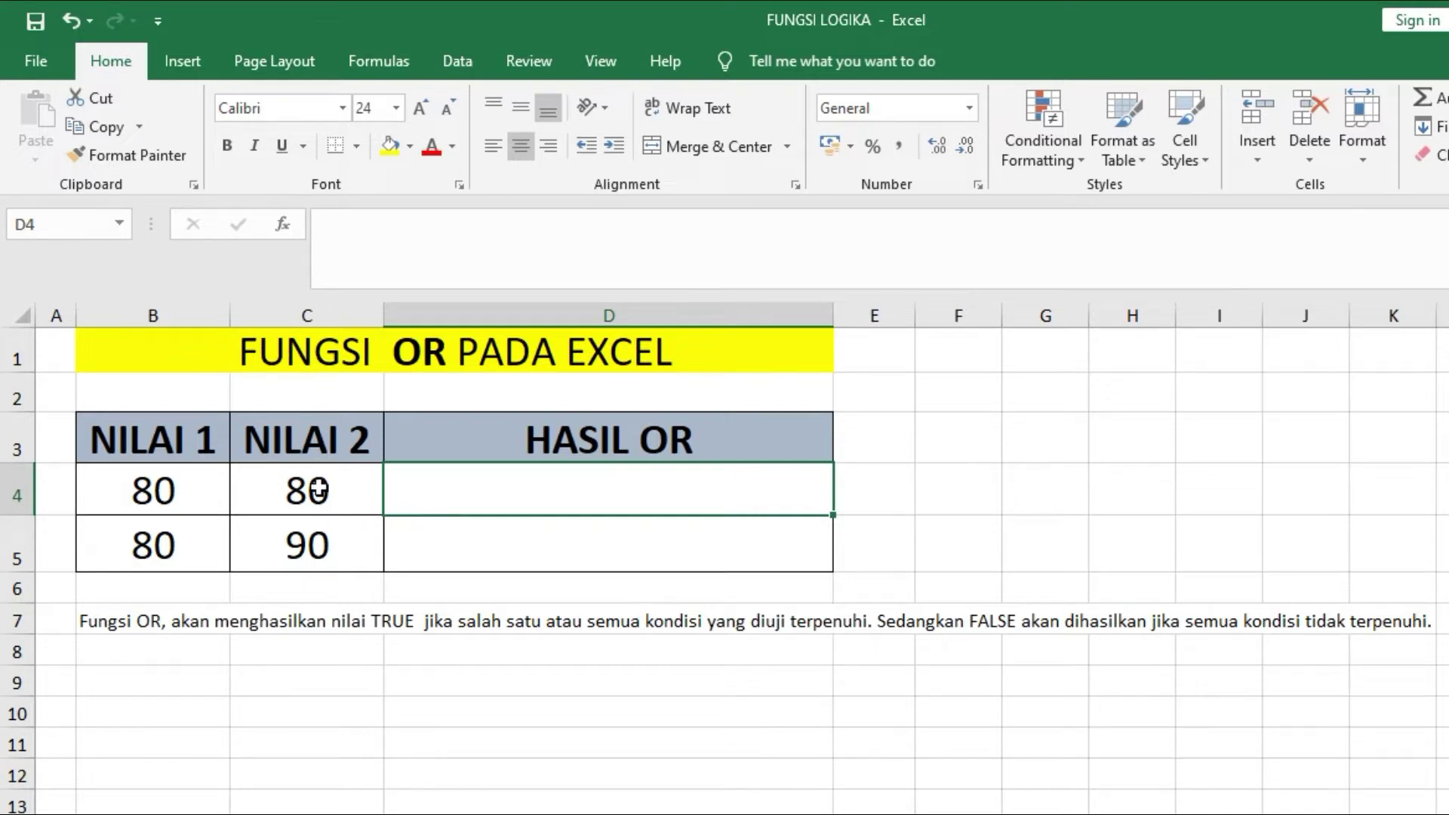
click(520, 496)
text(=O)
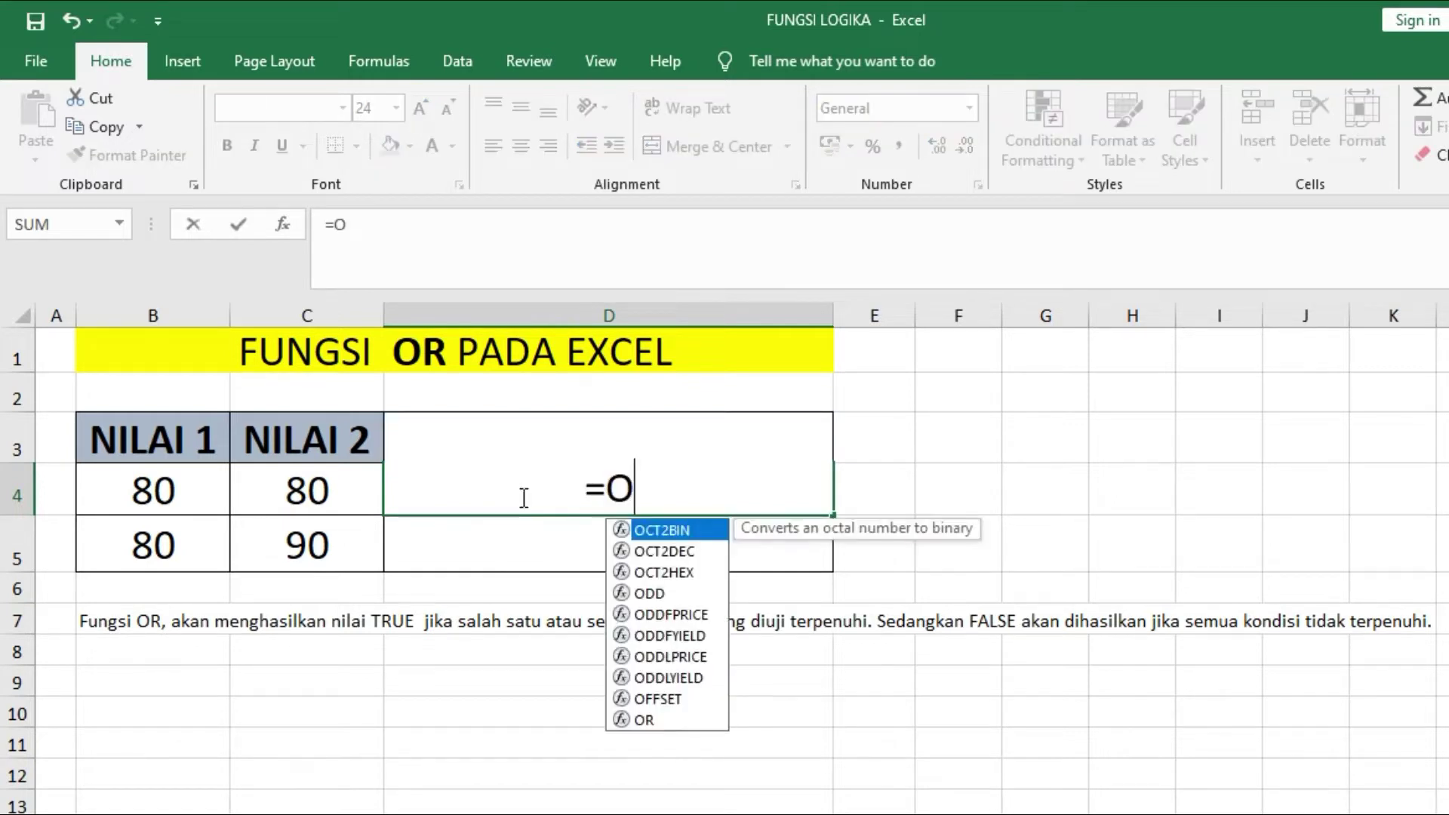
text(R()
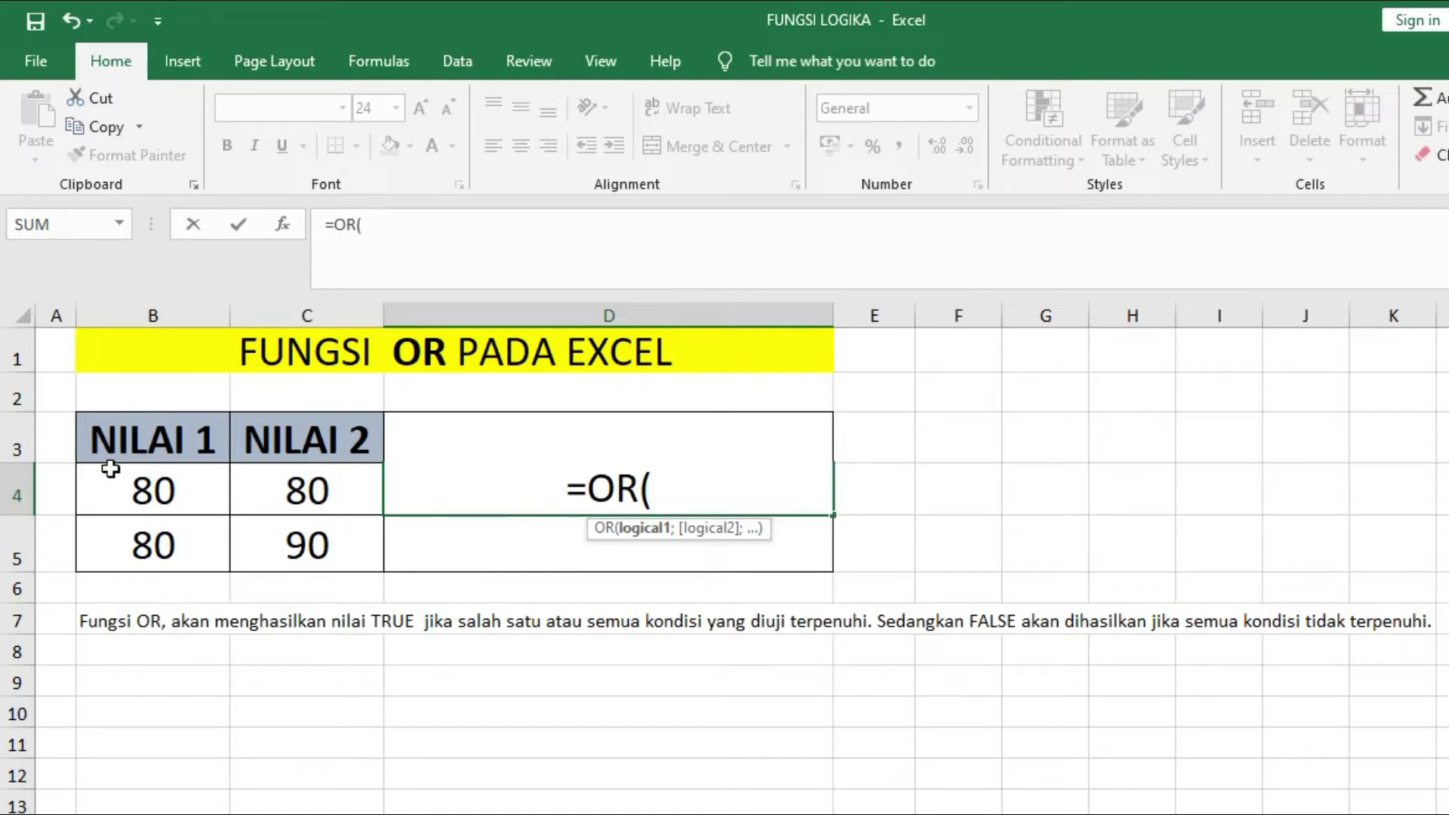
click(137, 494)
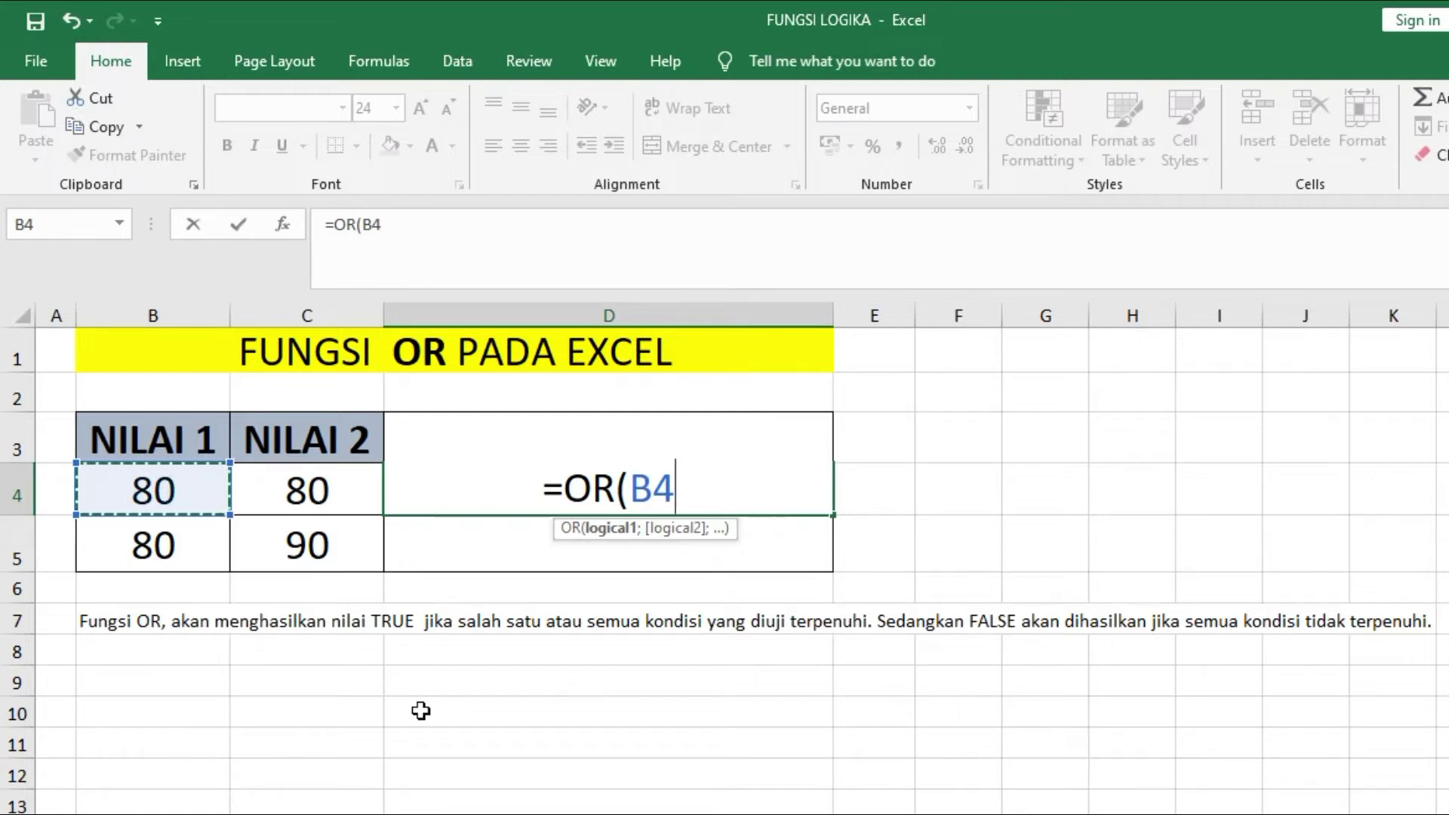
text(=)
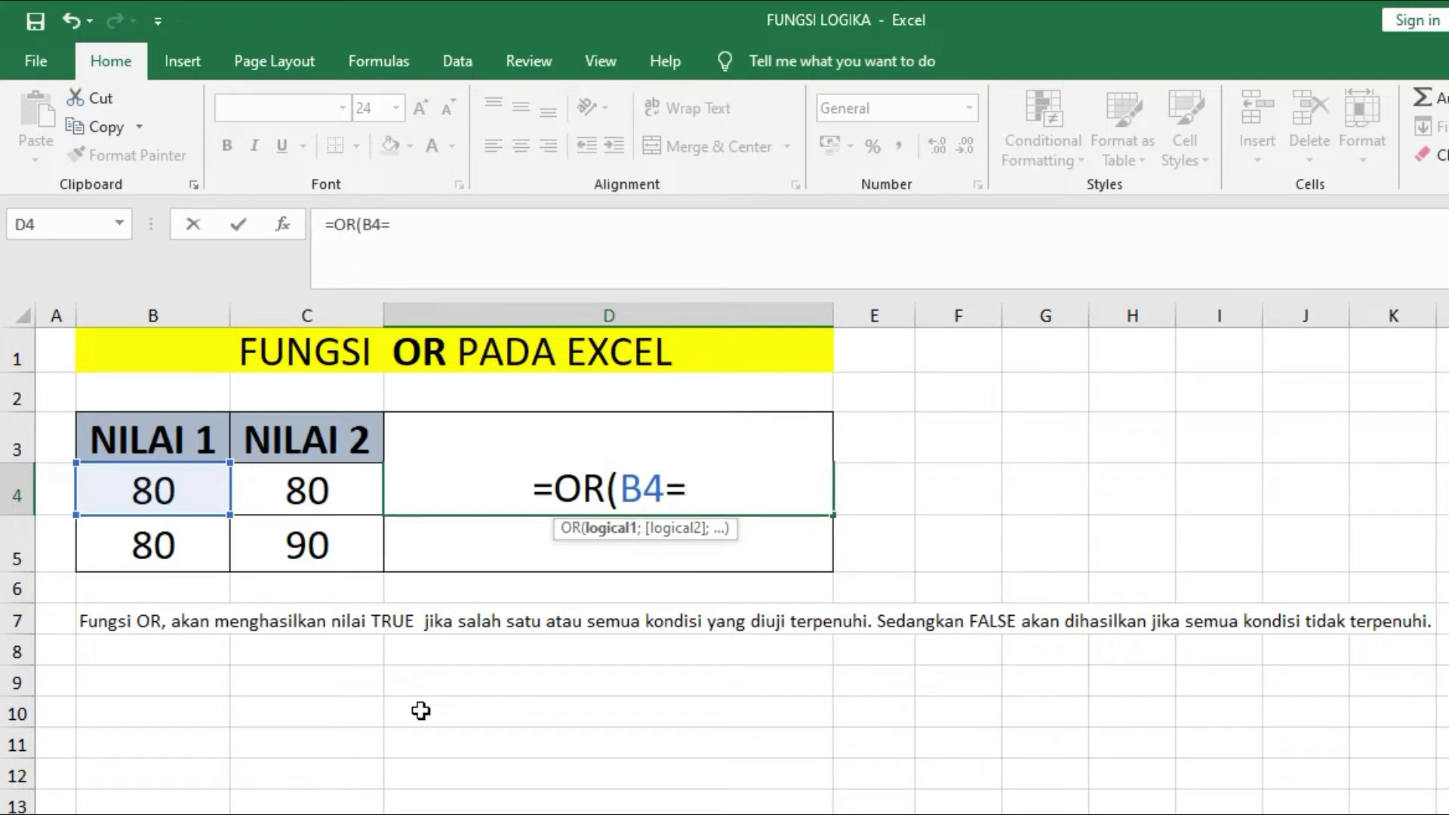
text(80)
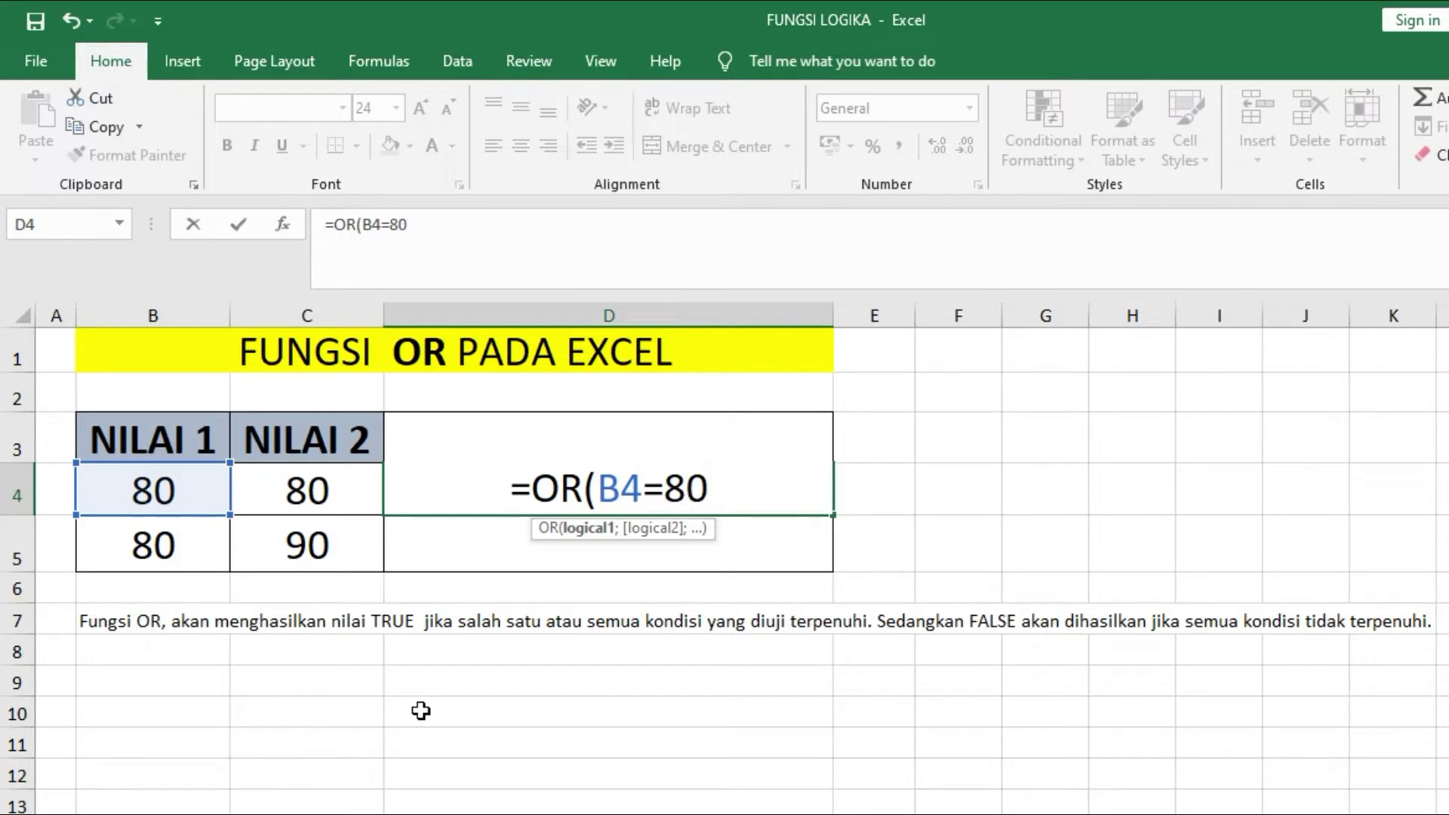
text(;)
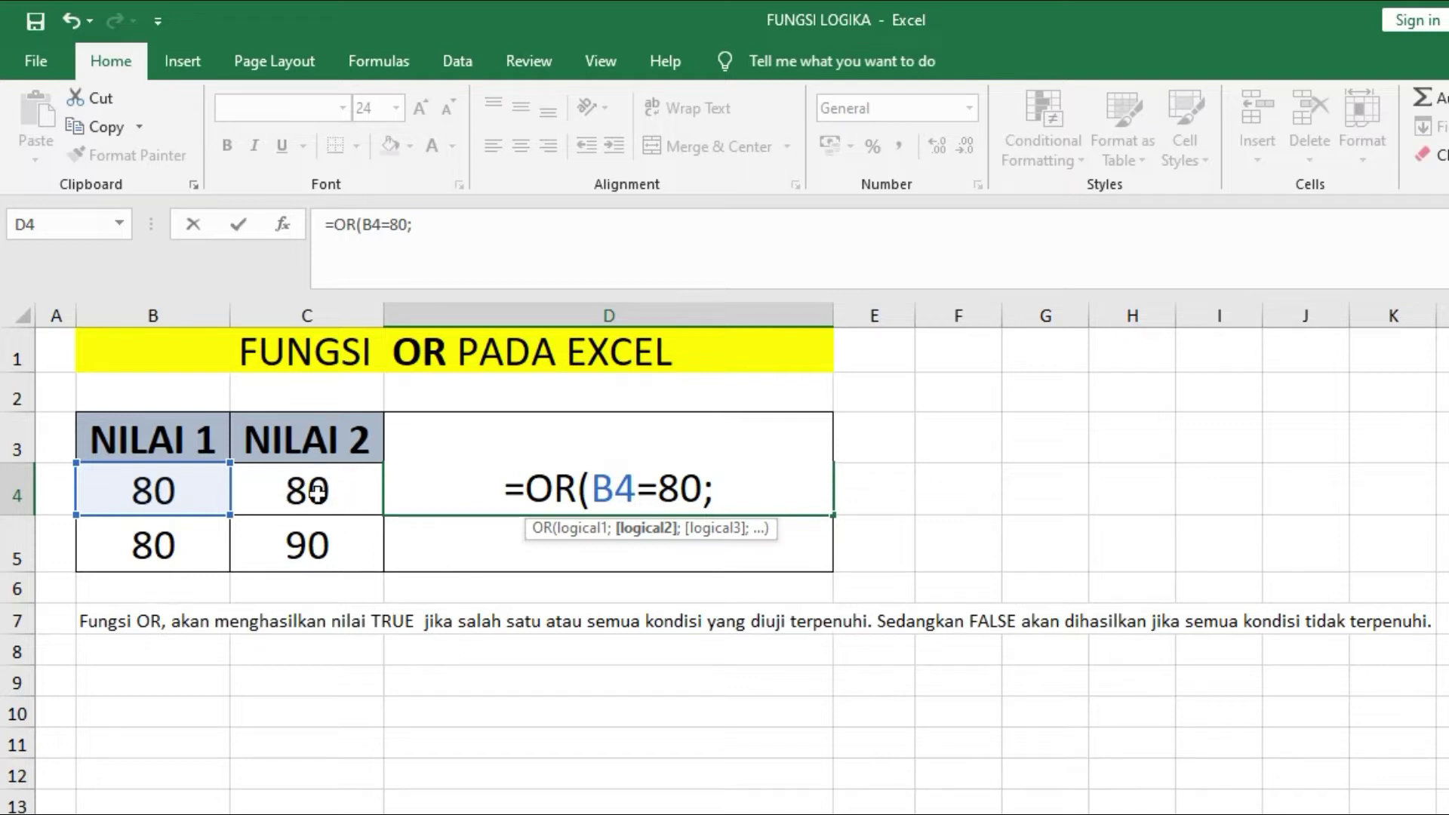
click(353, 488)
text(=)
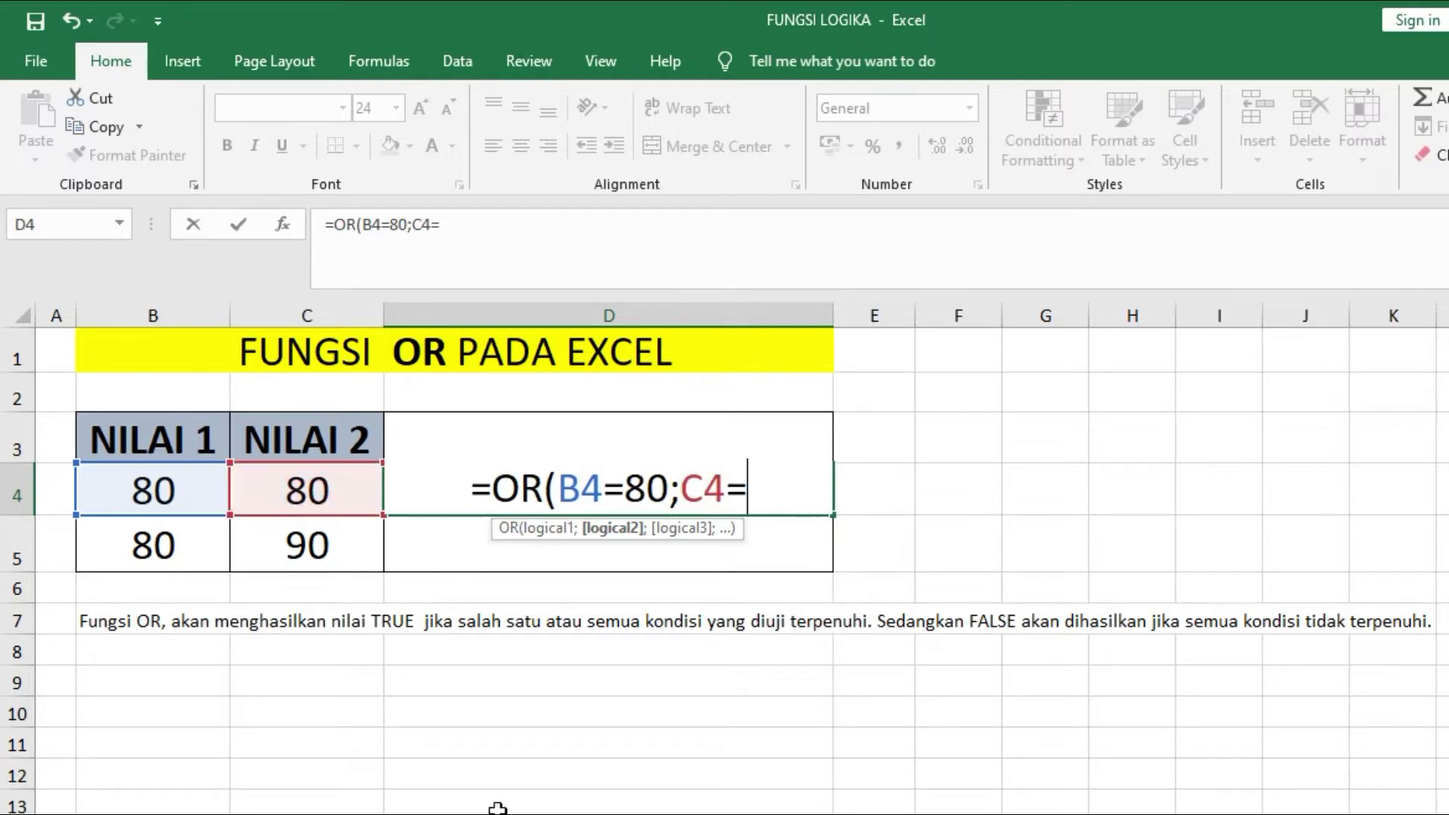
text(80)
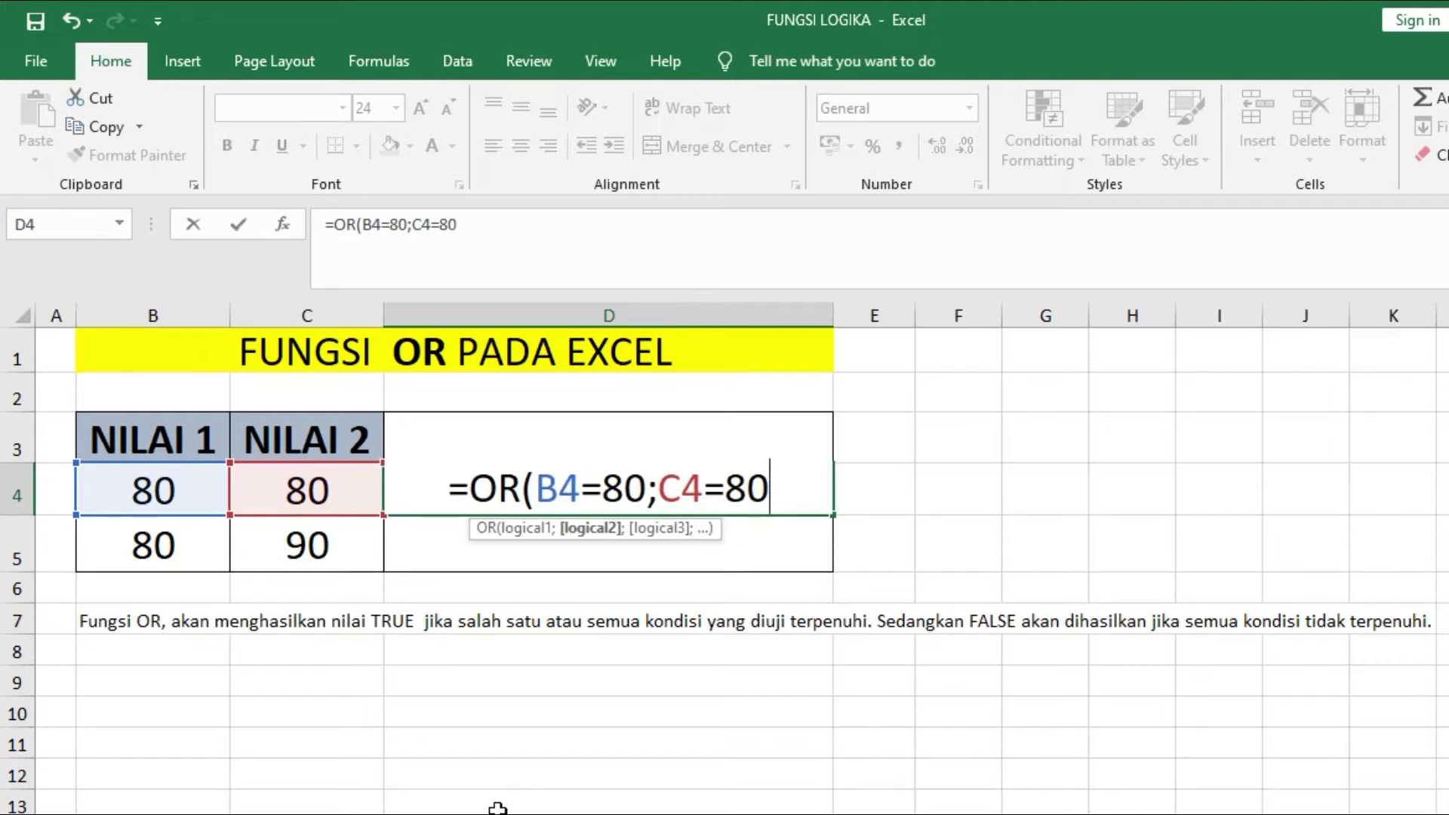
text())
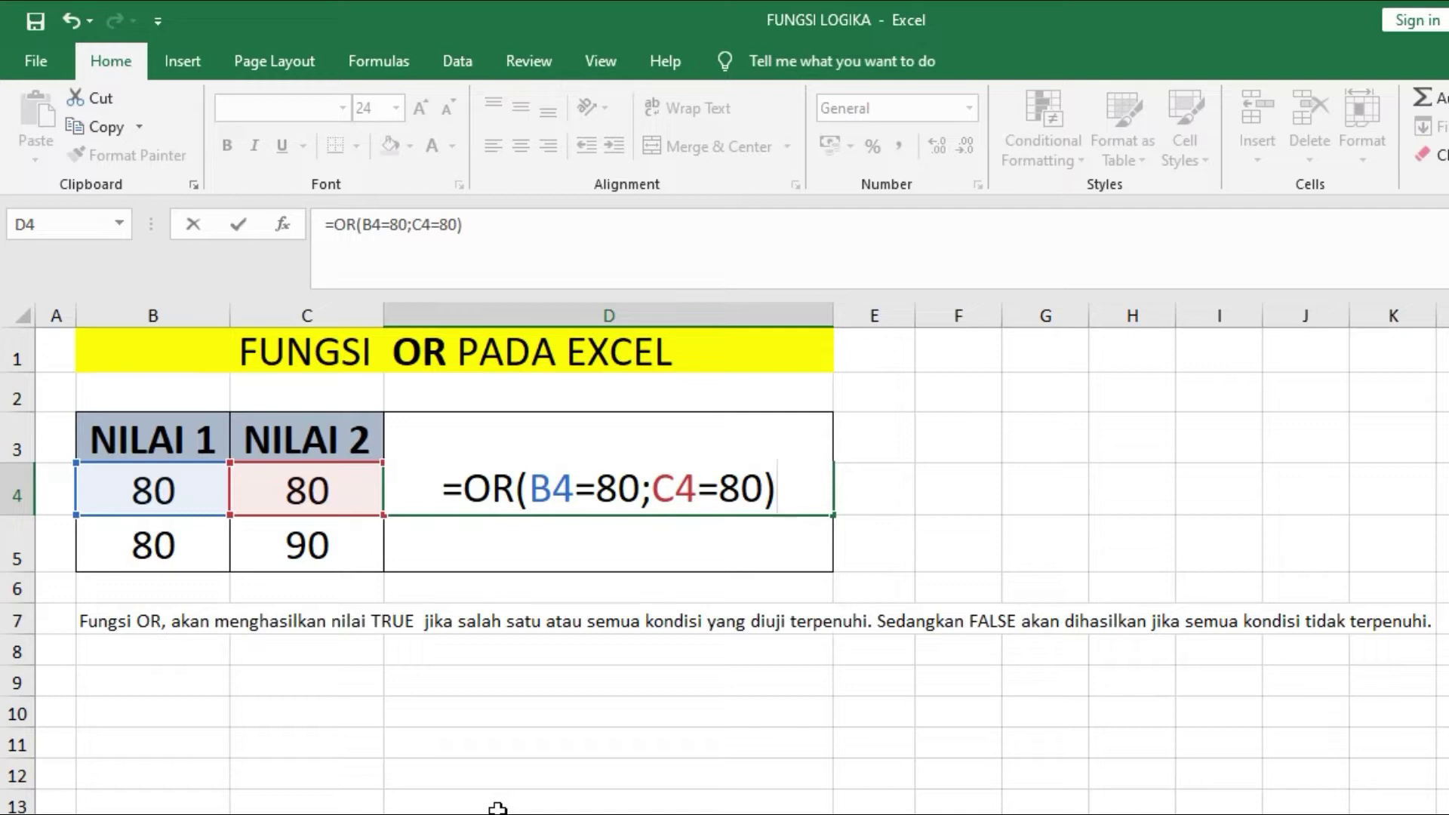
key(Return)
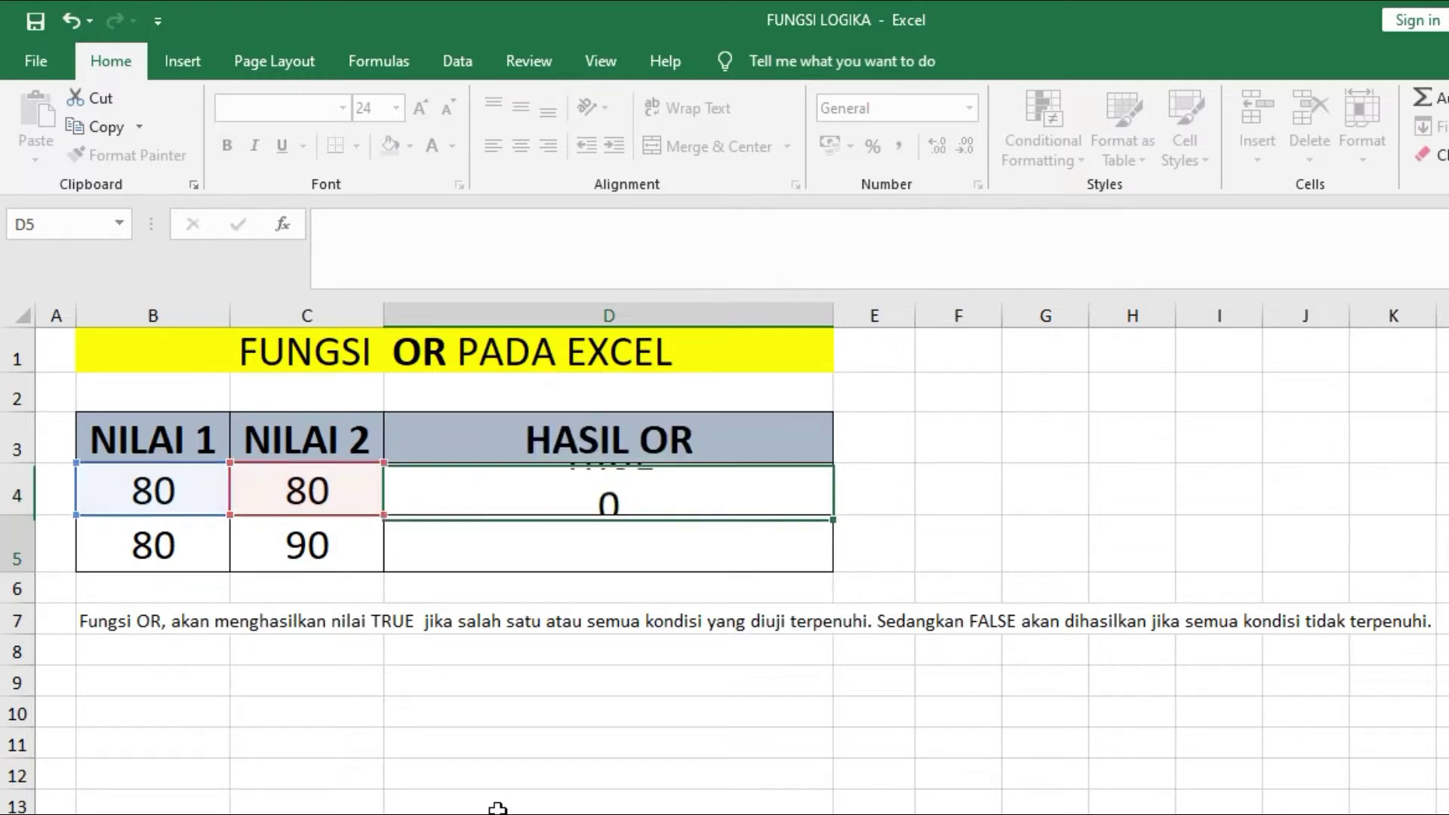
click(636, 490)
double_click(636, 490)
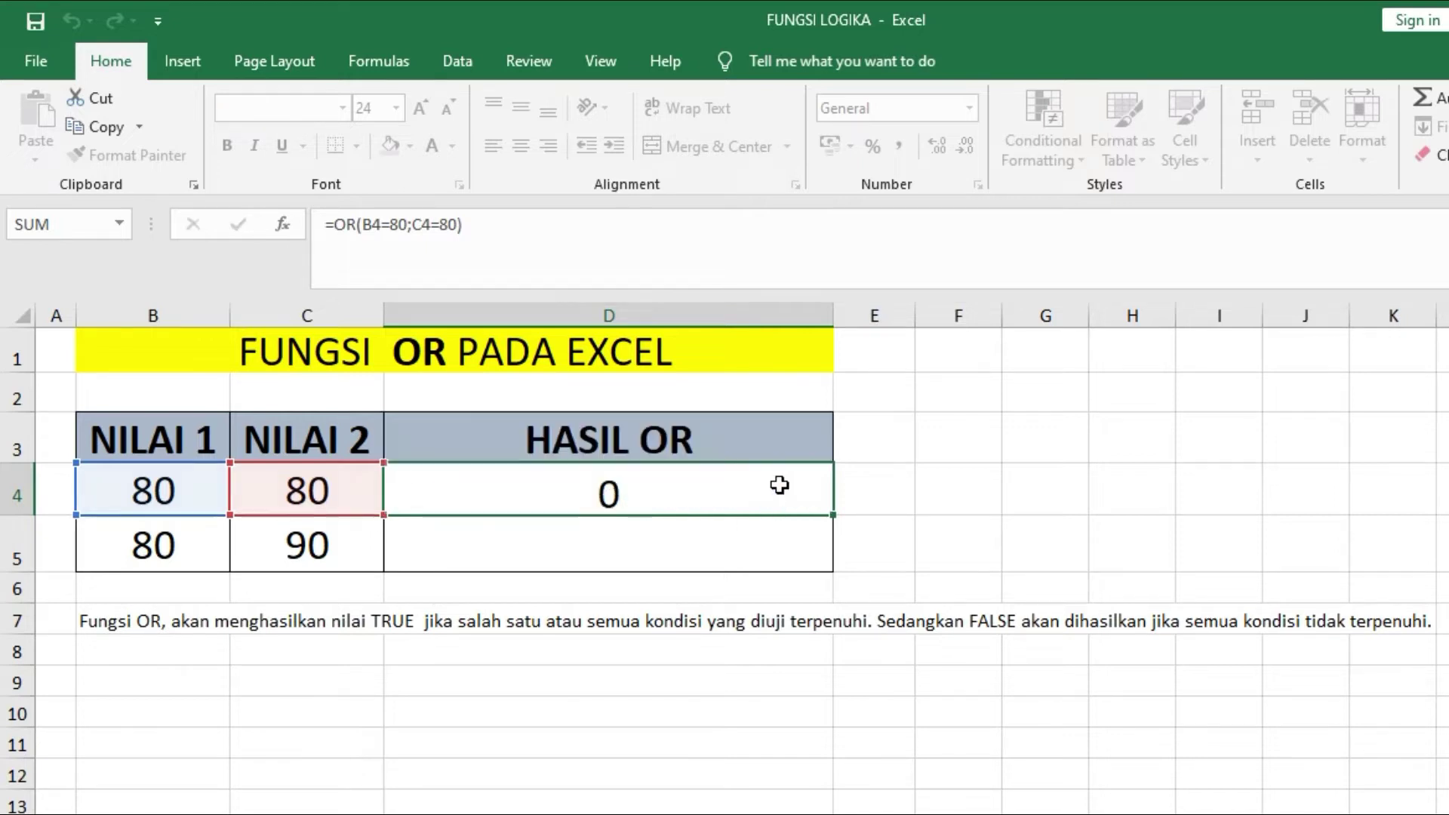
key(Return)
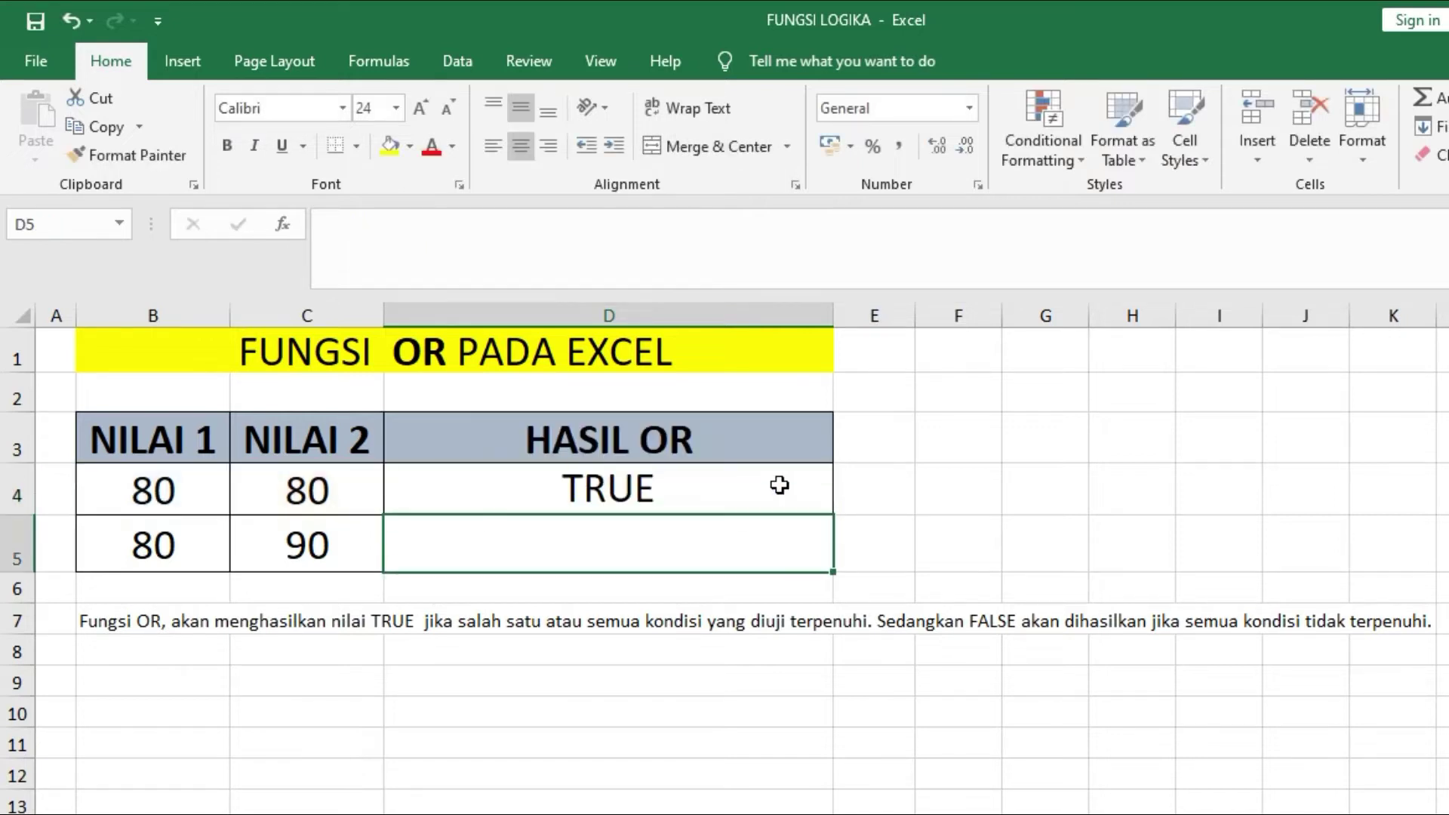
click(338, 486)
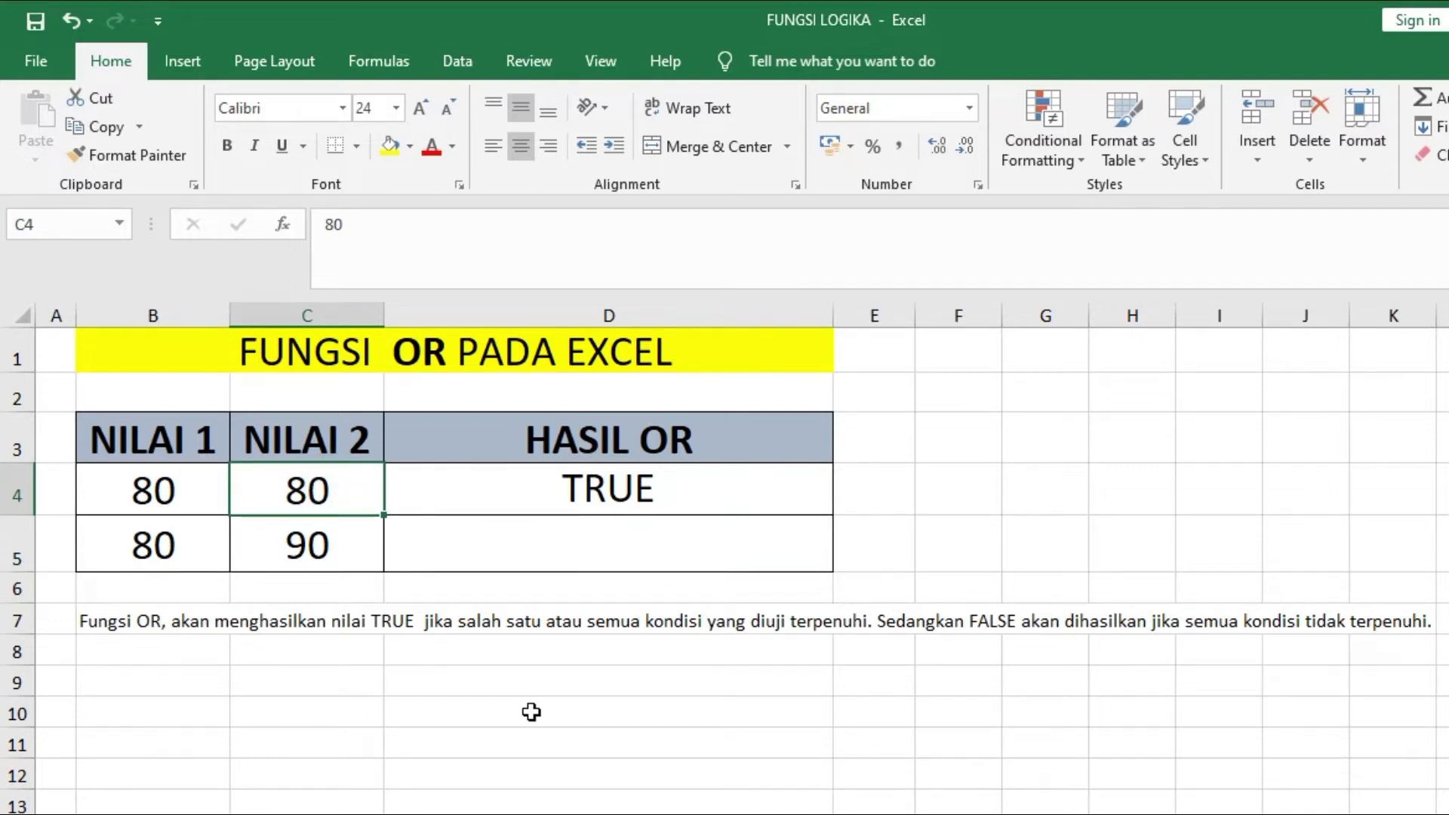
Change C4 to 90 and check that D4's OR formula still returns TRUE
text(90)
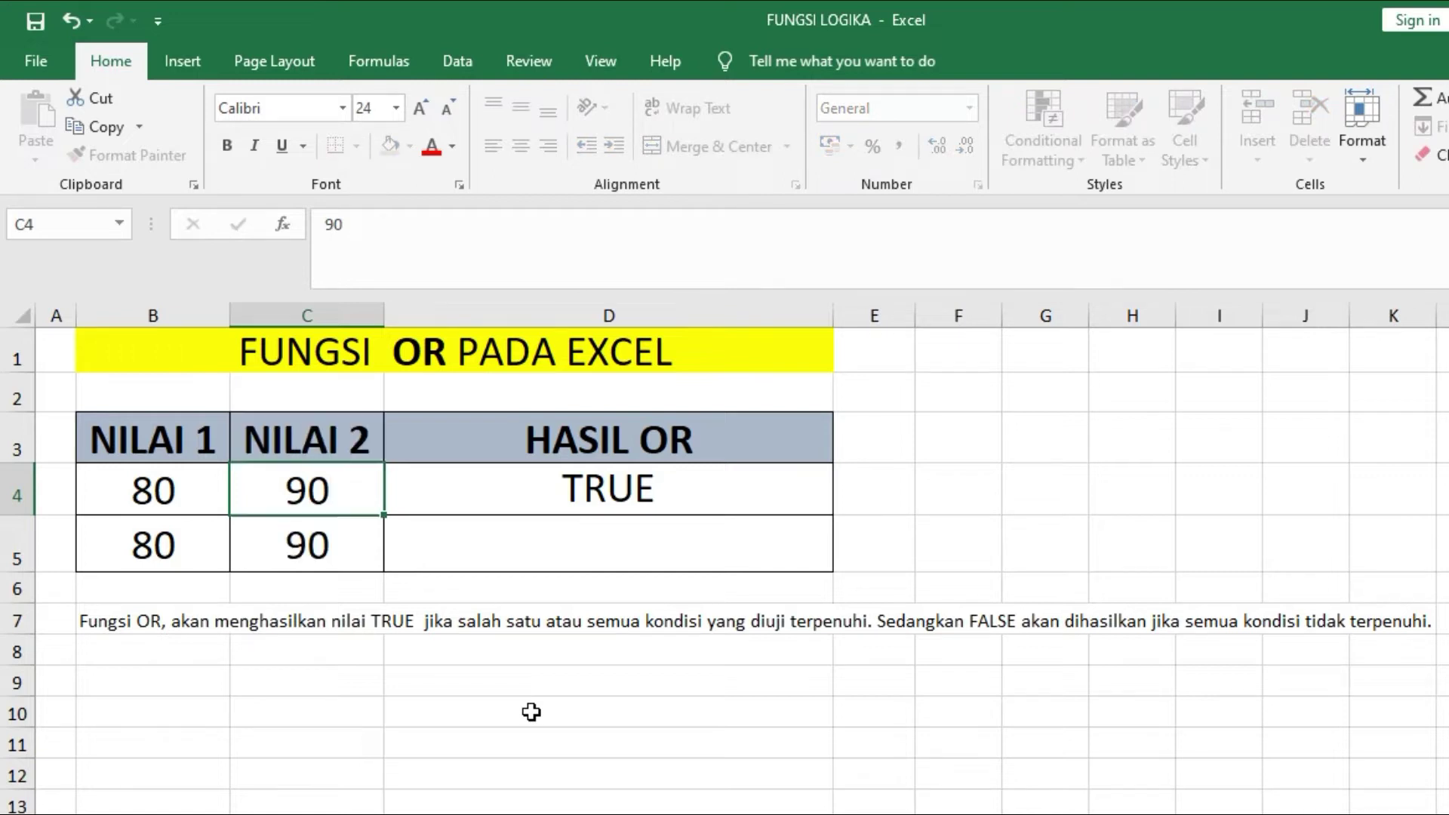
key(Return)
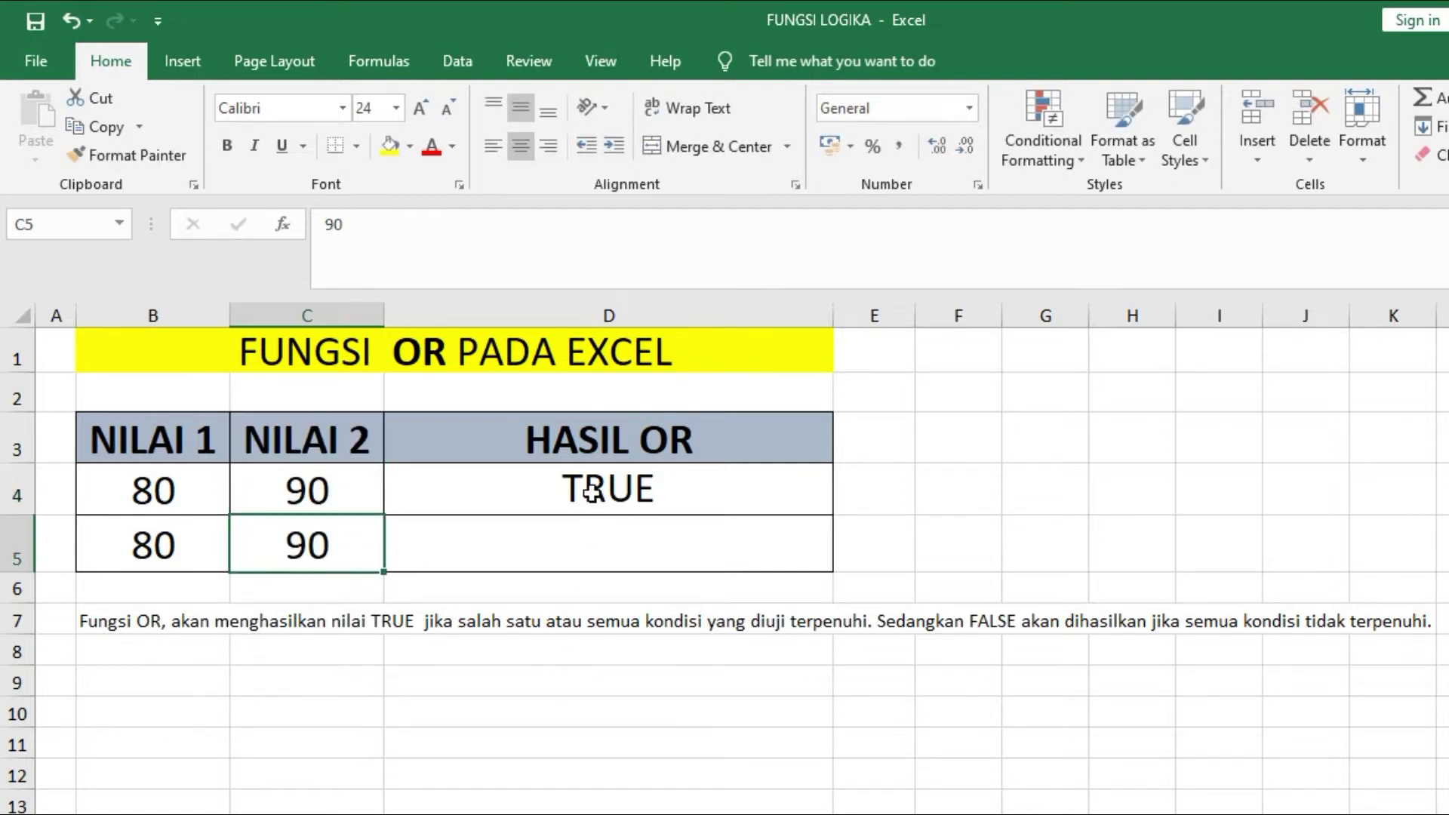
click(591, 490)
click(658, 491)
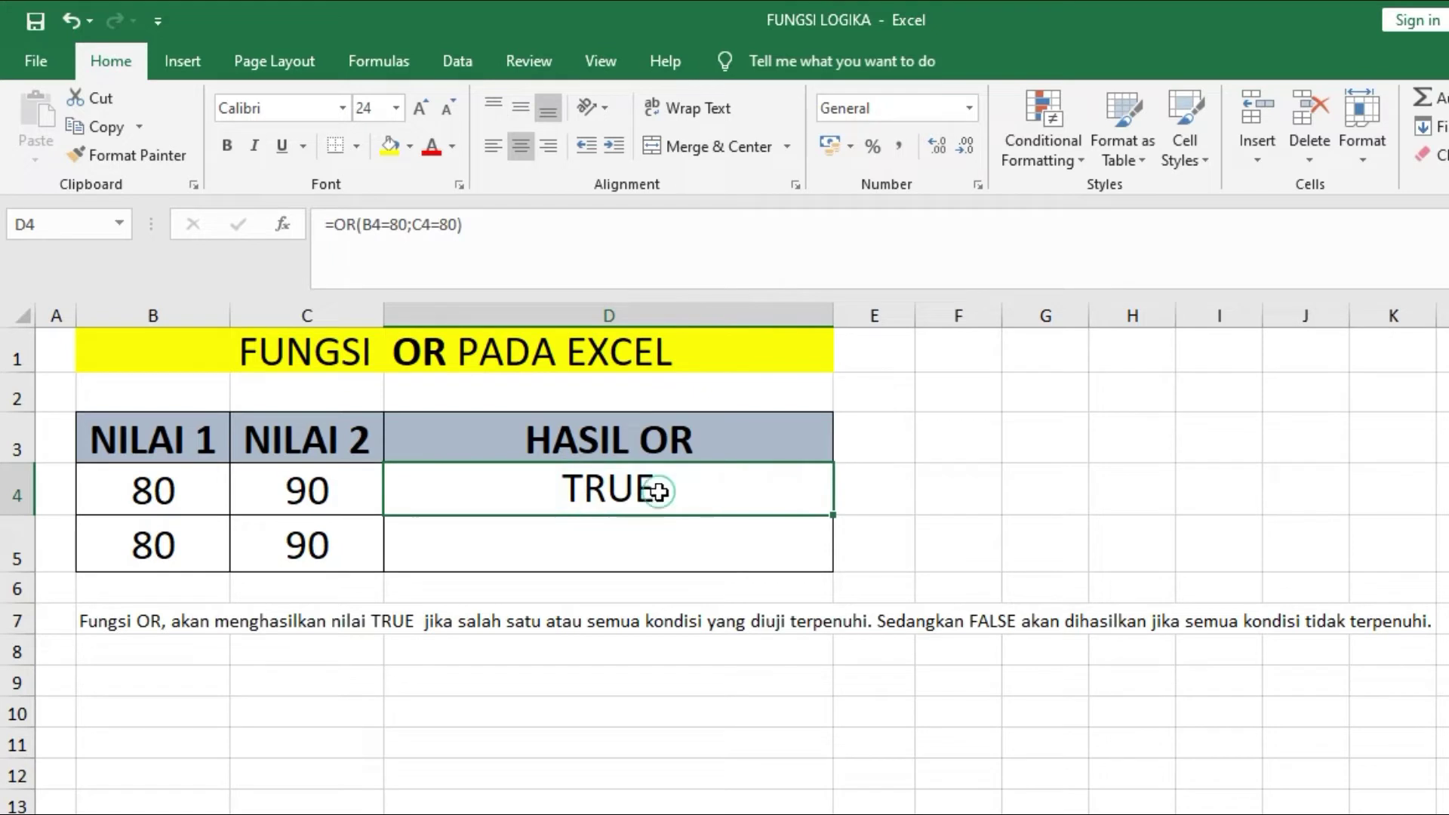
double_click(658, 491)
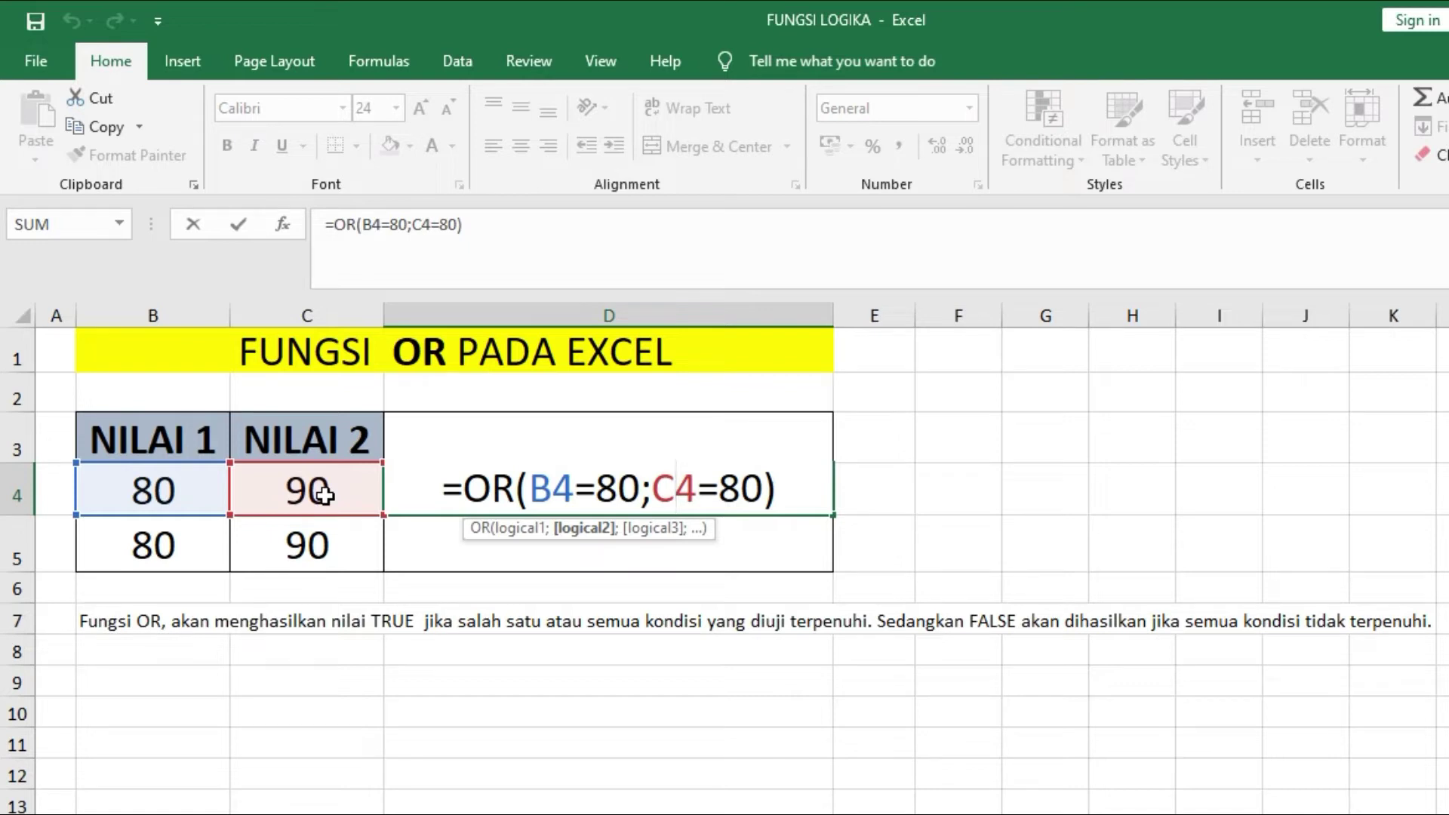
key(Return)
click(409, 494)
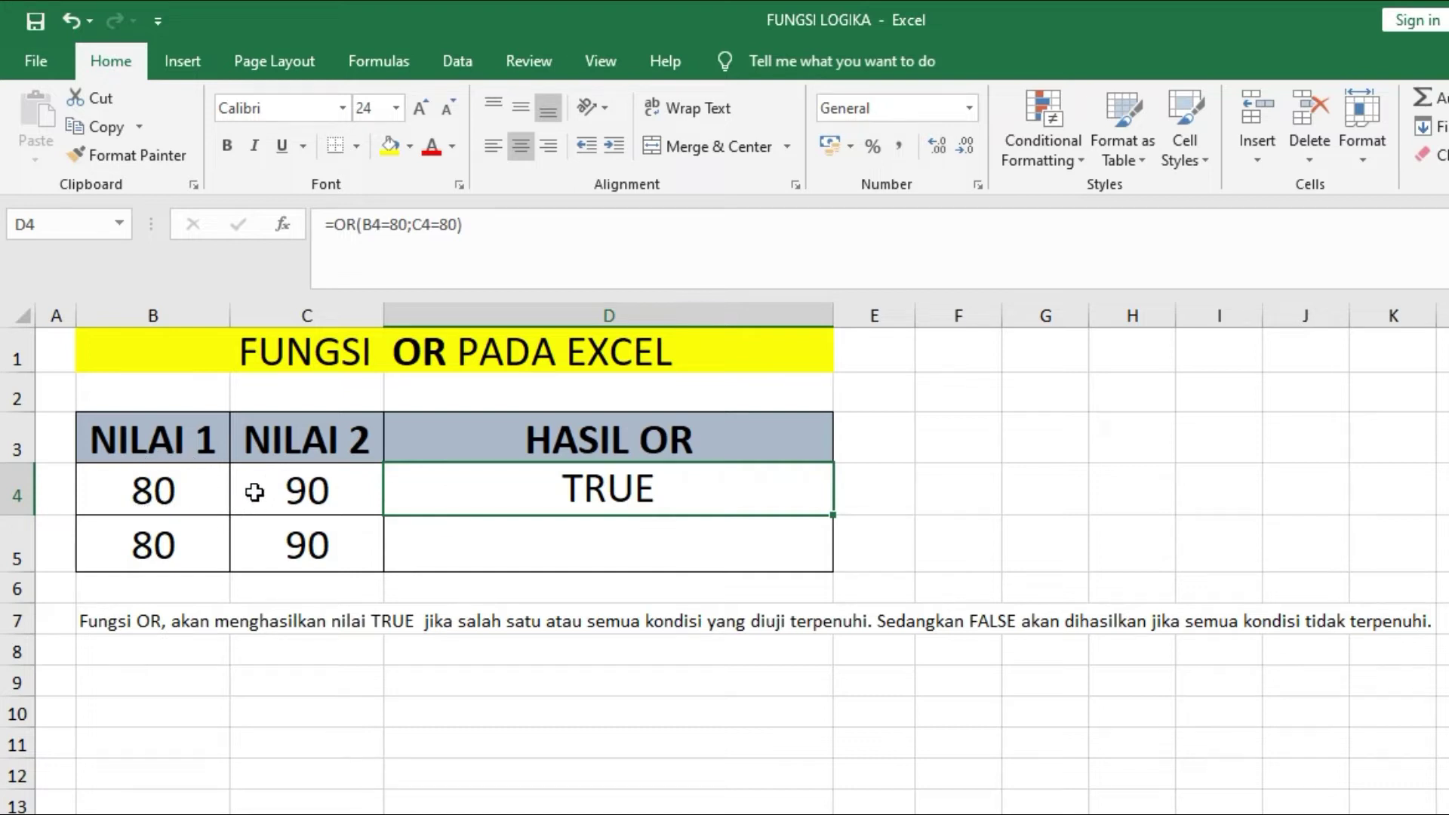
click(165, 494)
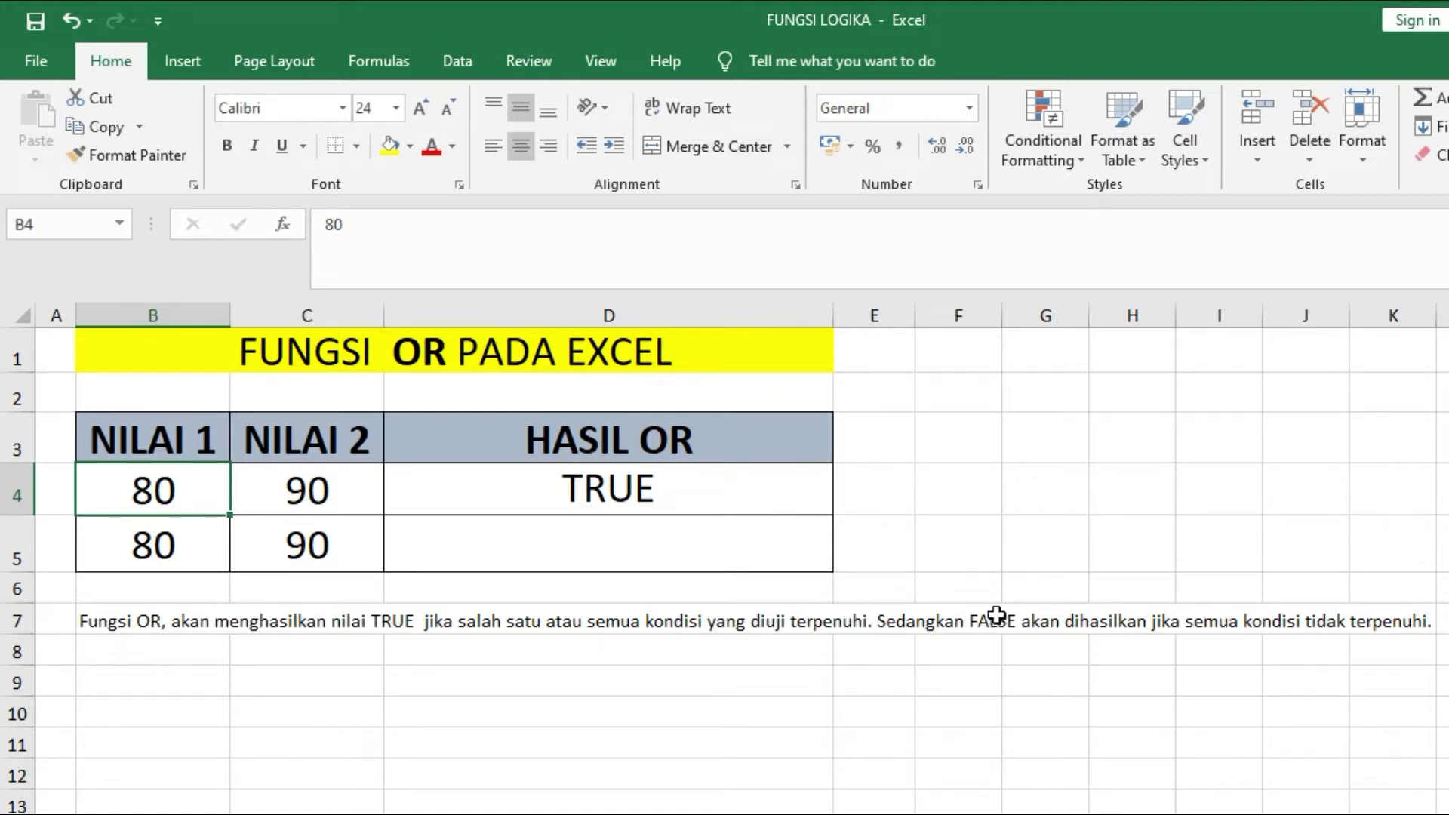
Review D4's formula, then enter 70 in B4 so the result turns FALSE
click(586, 498)
double_click(627, 500)
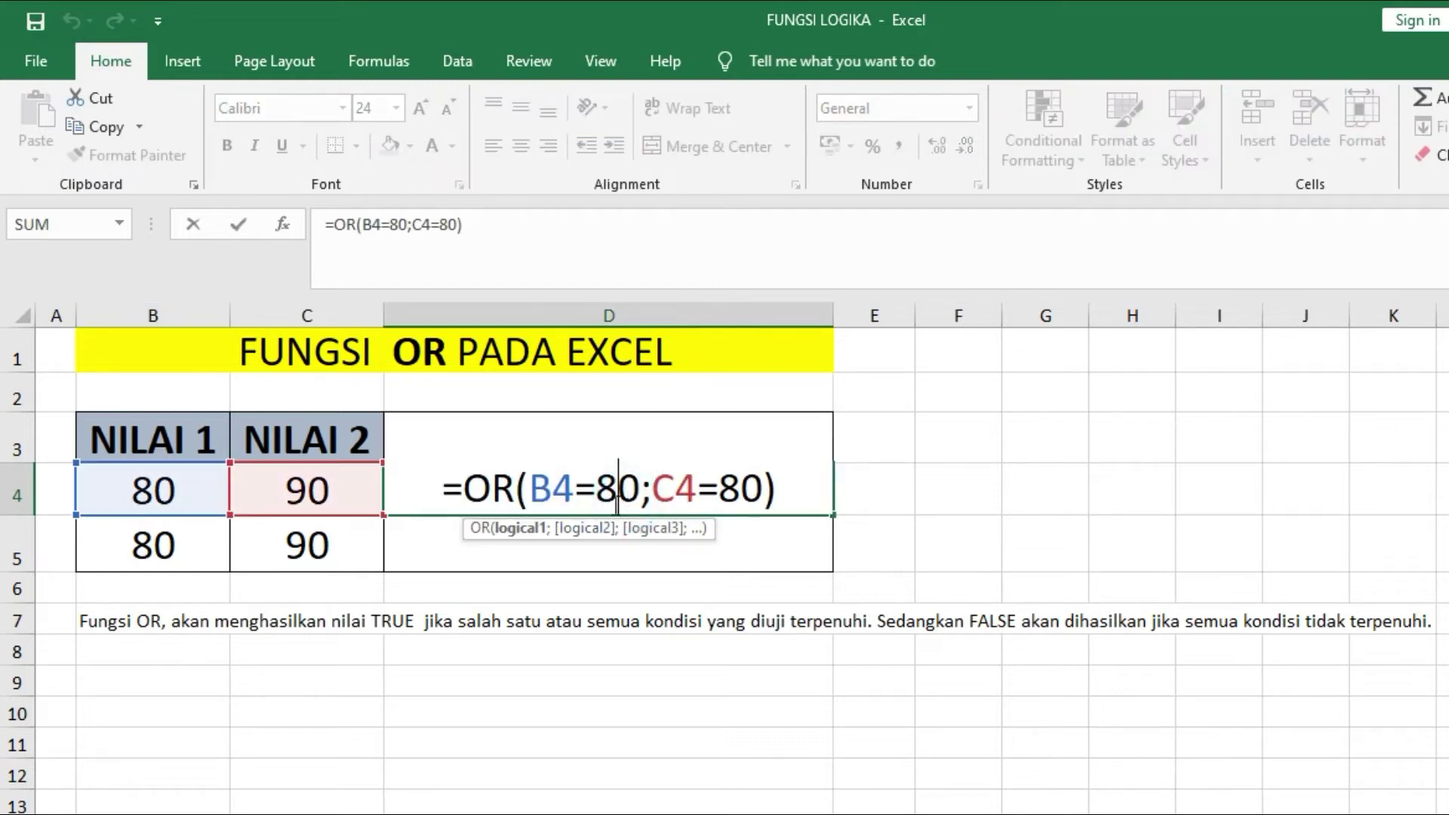
click(175, 493)
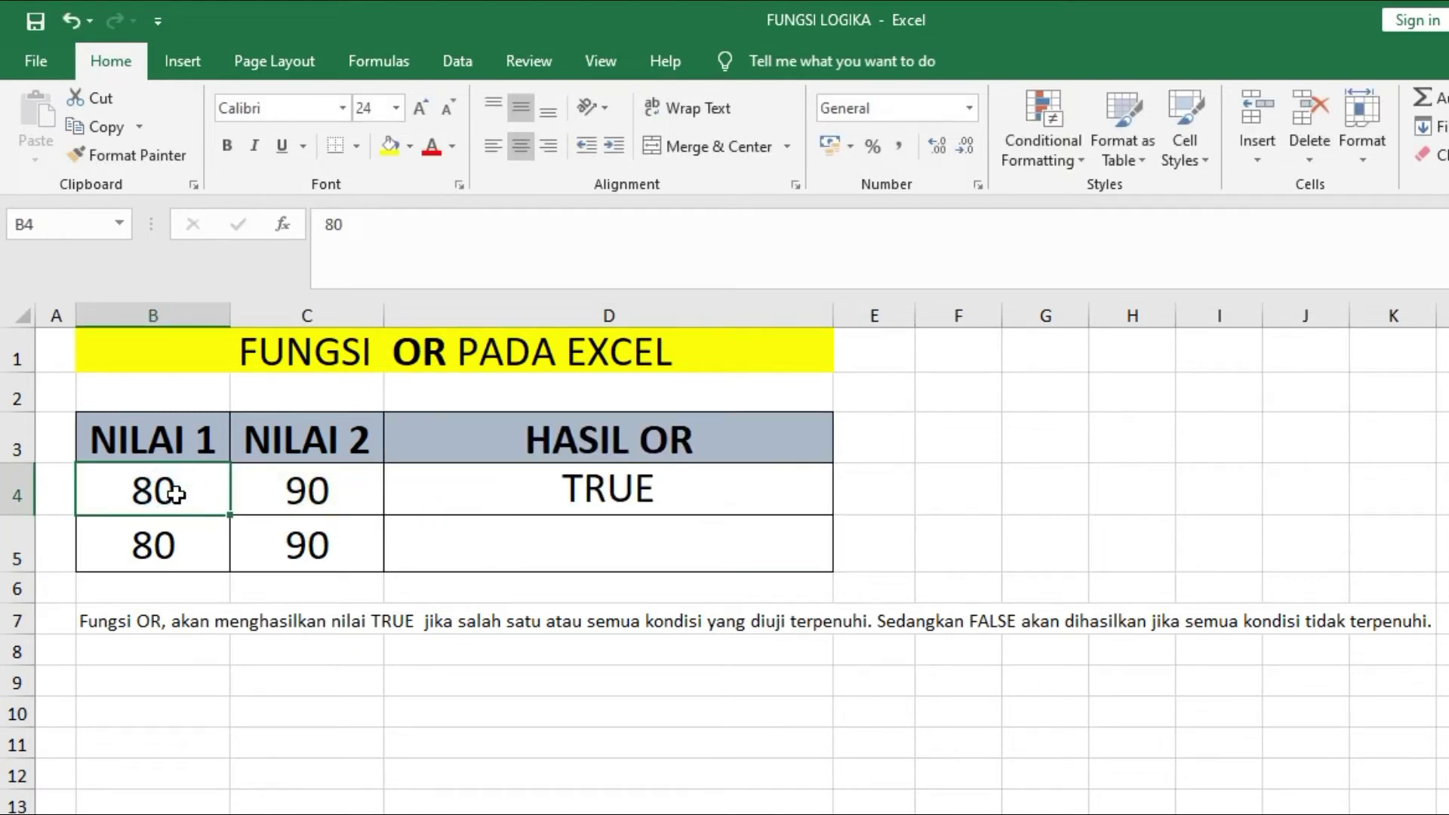
text(70)
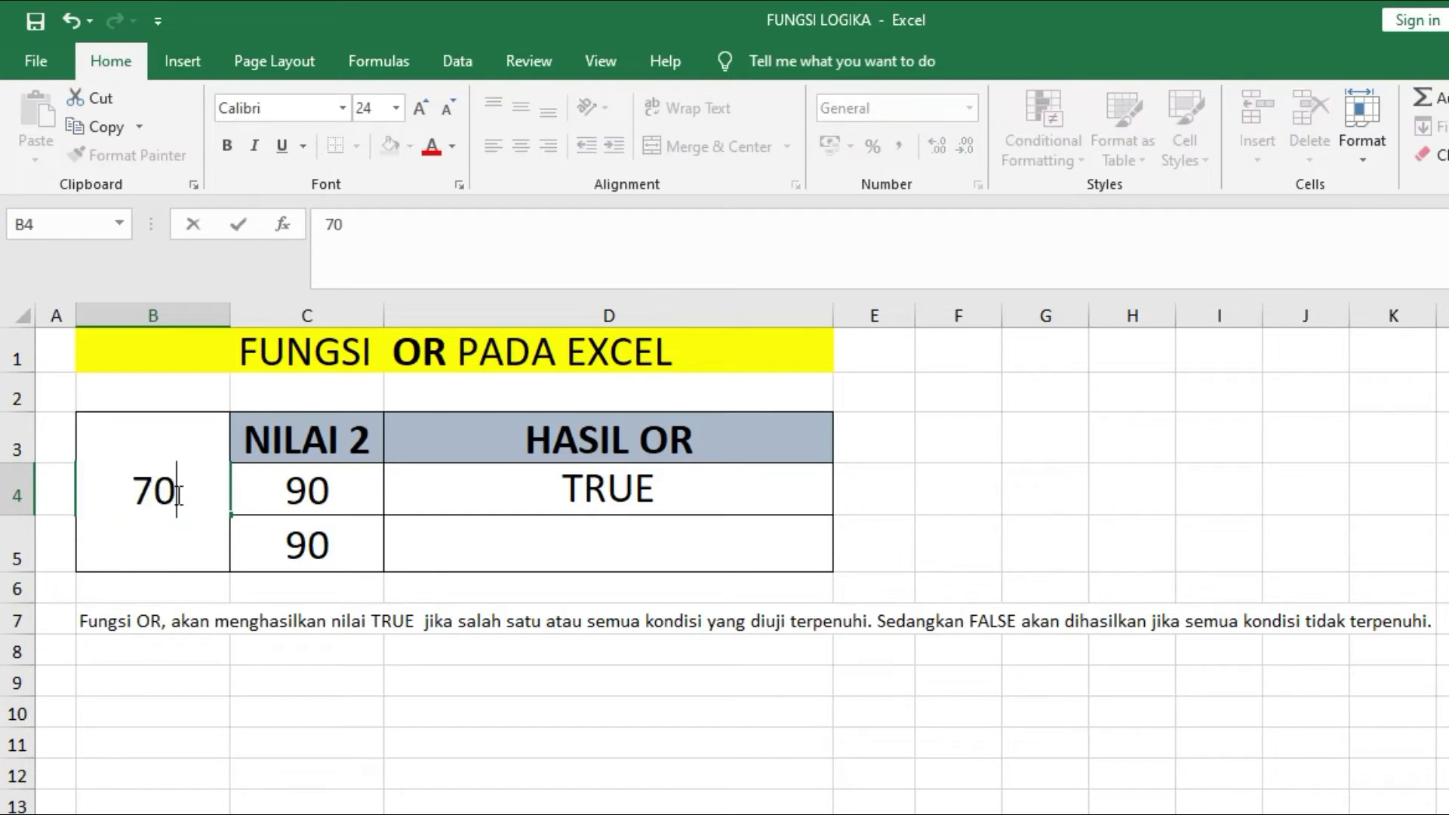
key(Return)
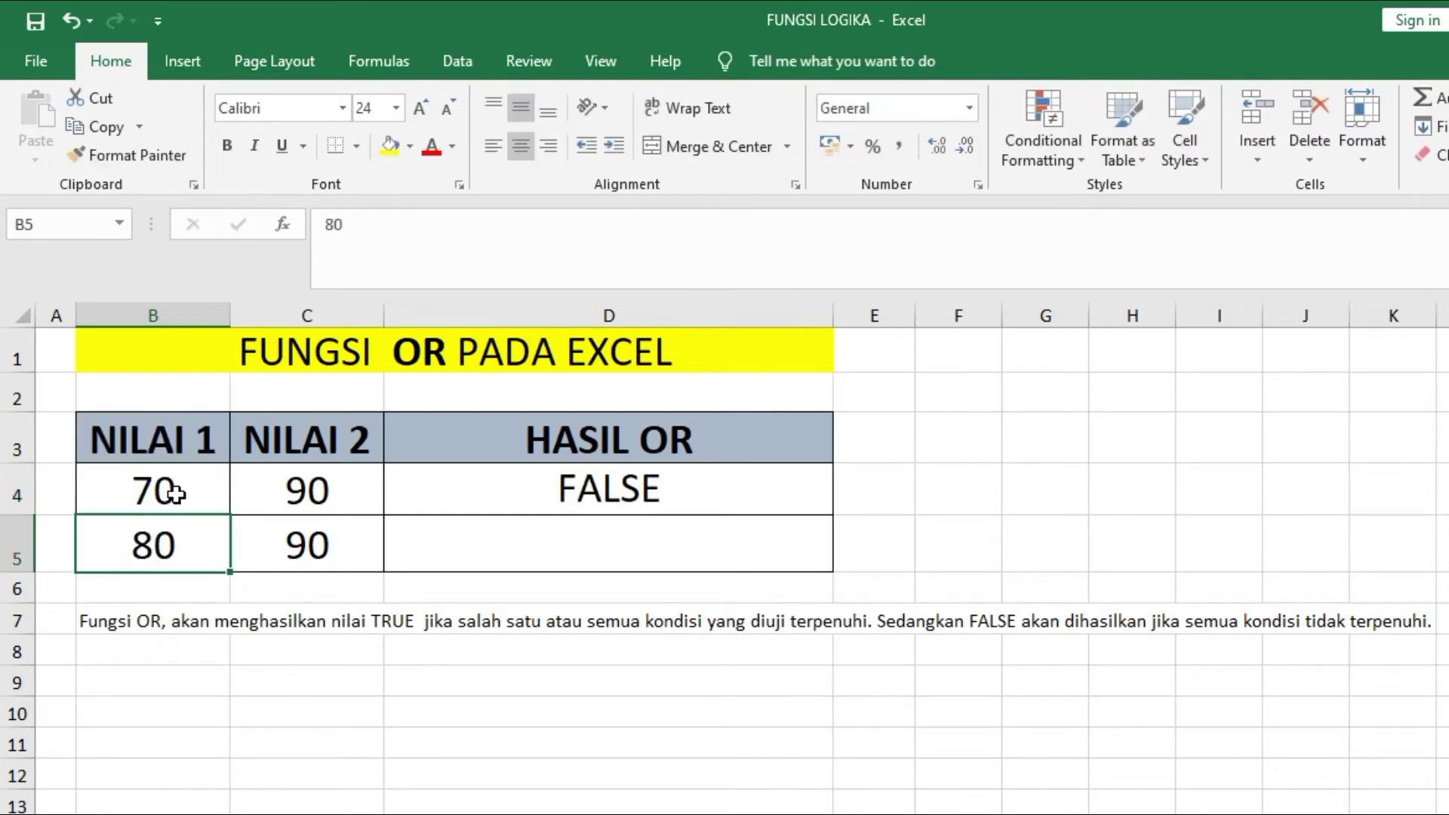
Select B4:C4 and display the formula behind D4's FALSE result
click(467, 493)
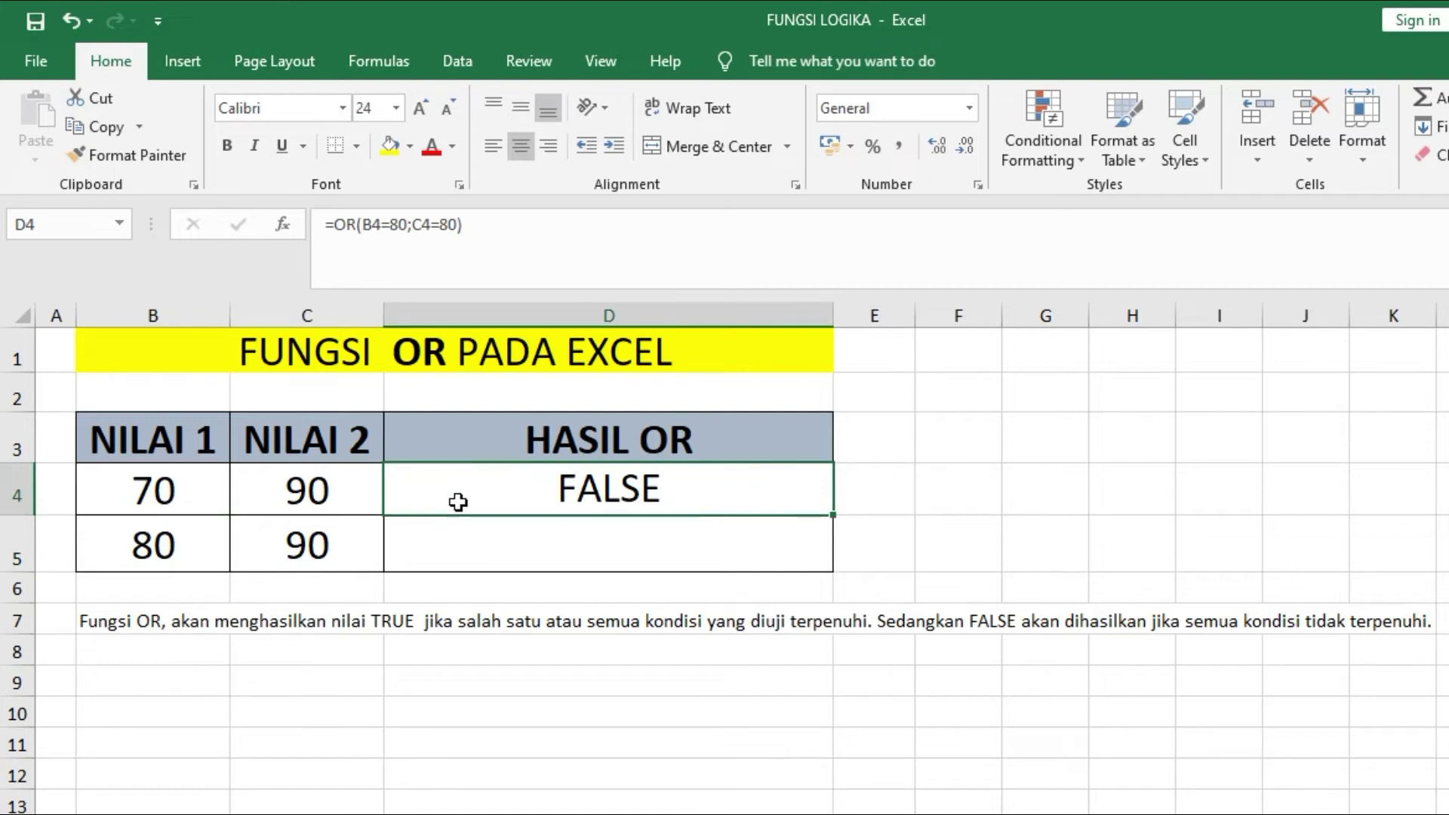
drag(161, 490, 288, 491)
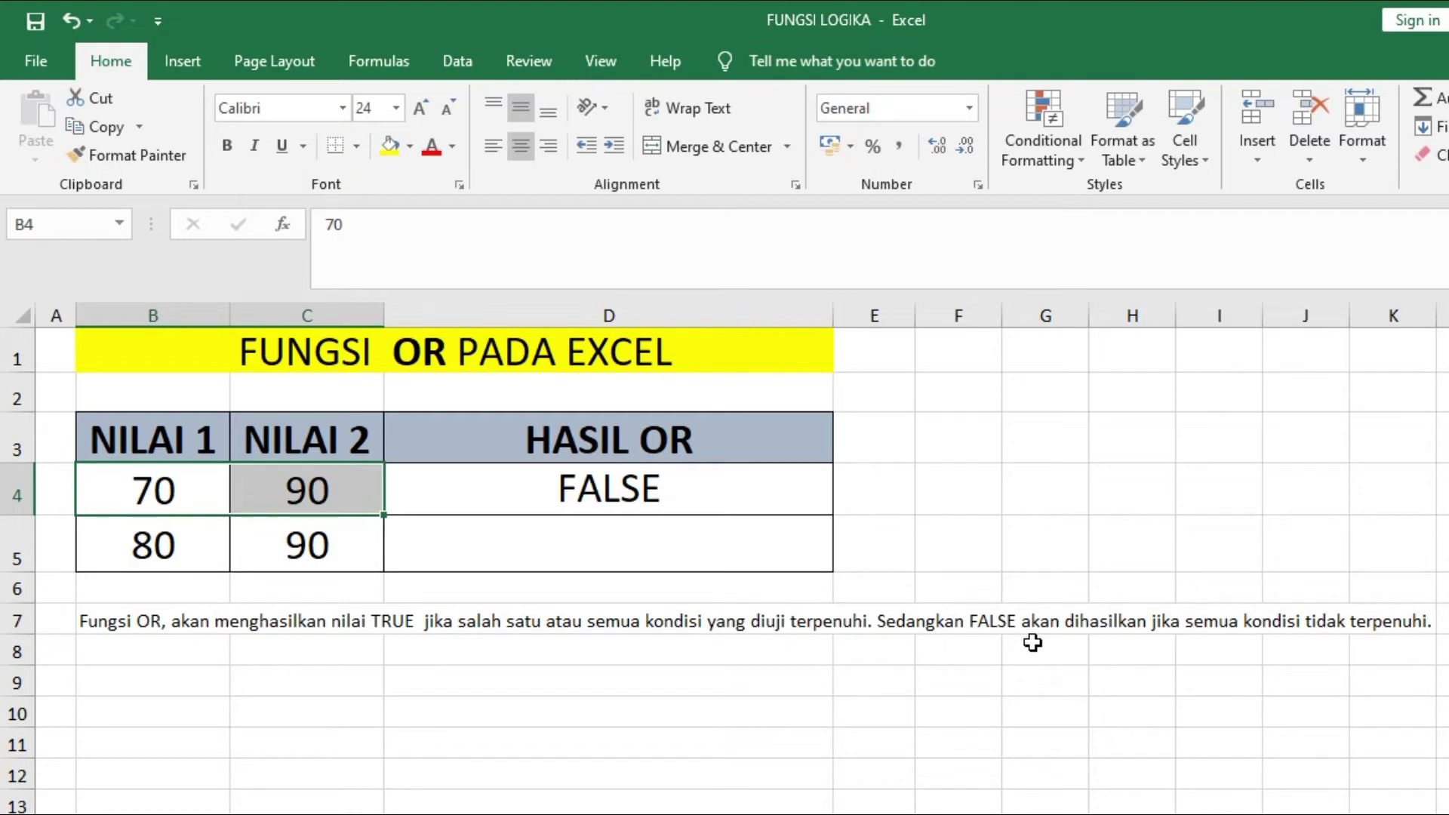
click(711, 491)
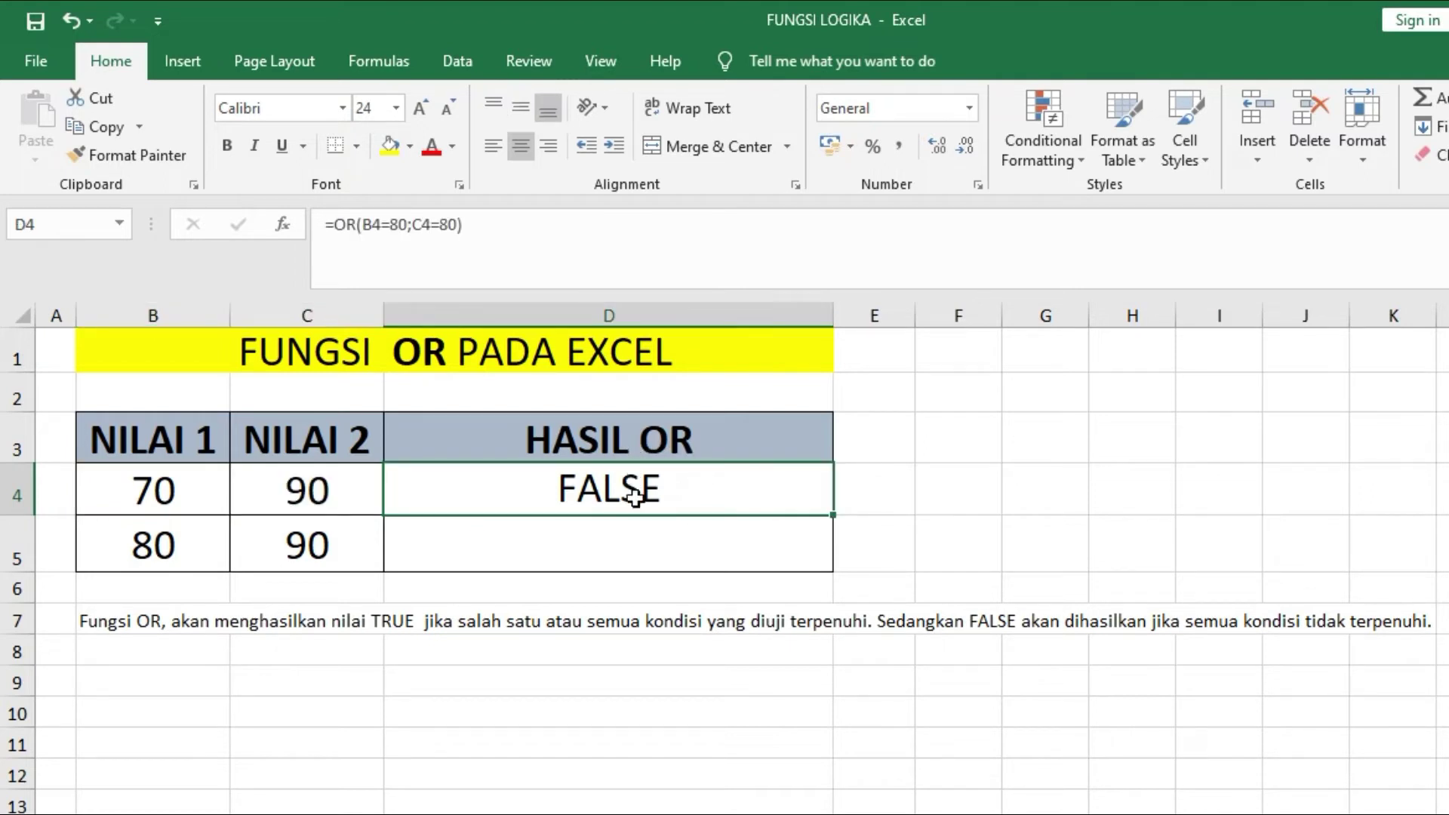
scroll(780, 660, down, 1)
scroll(792, 669, down, 4)
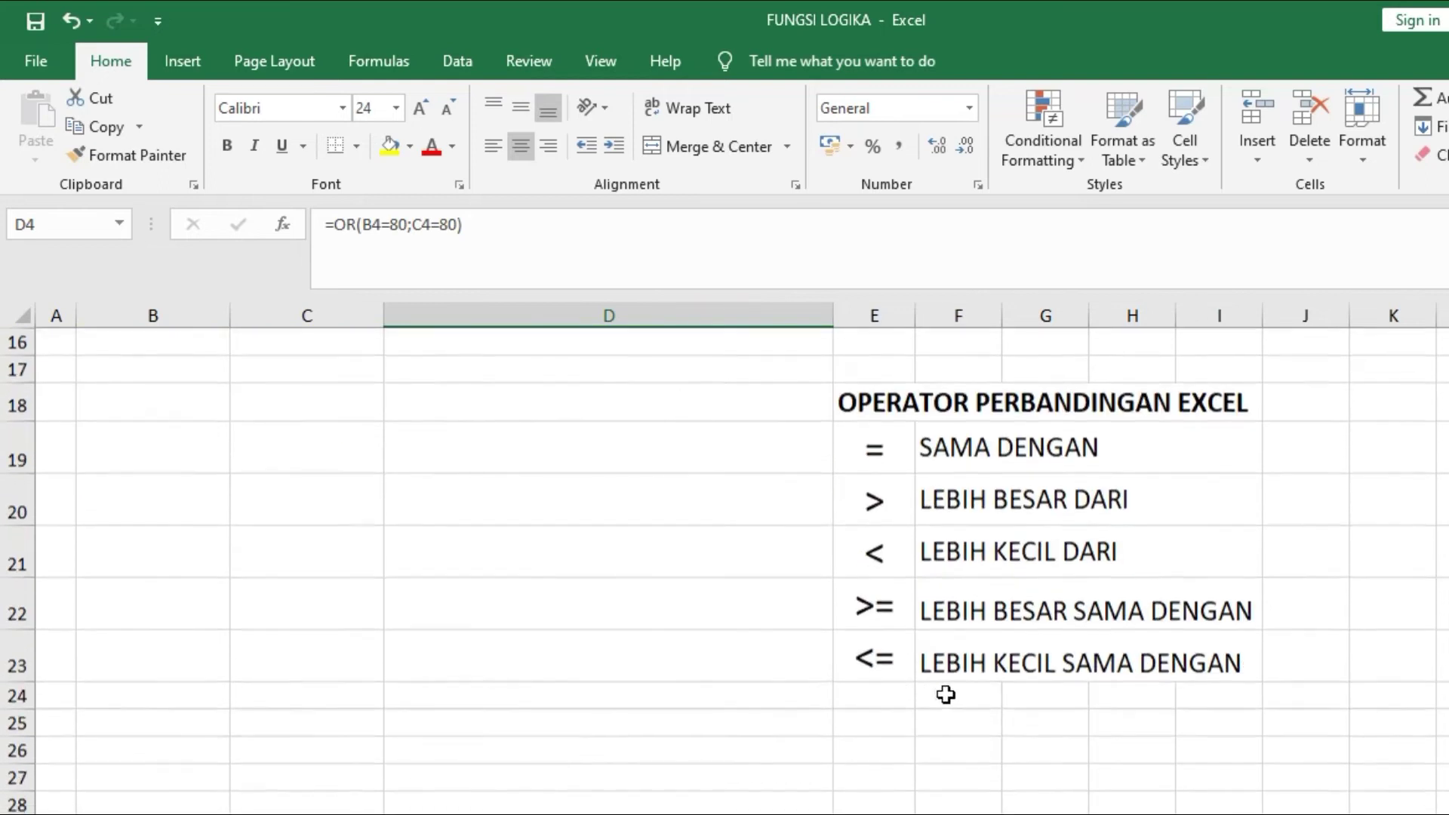
click(970, 619)
scroll(691, 688, up, 5)
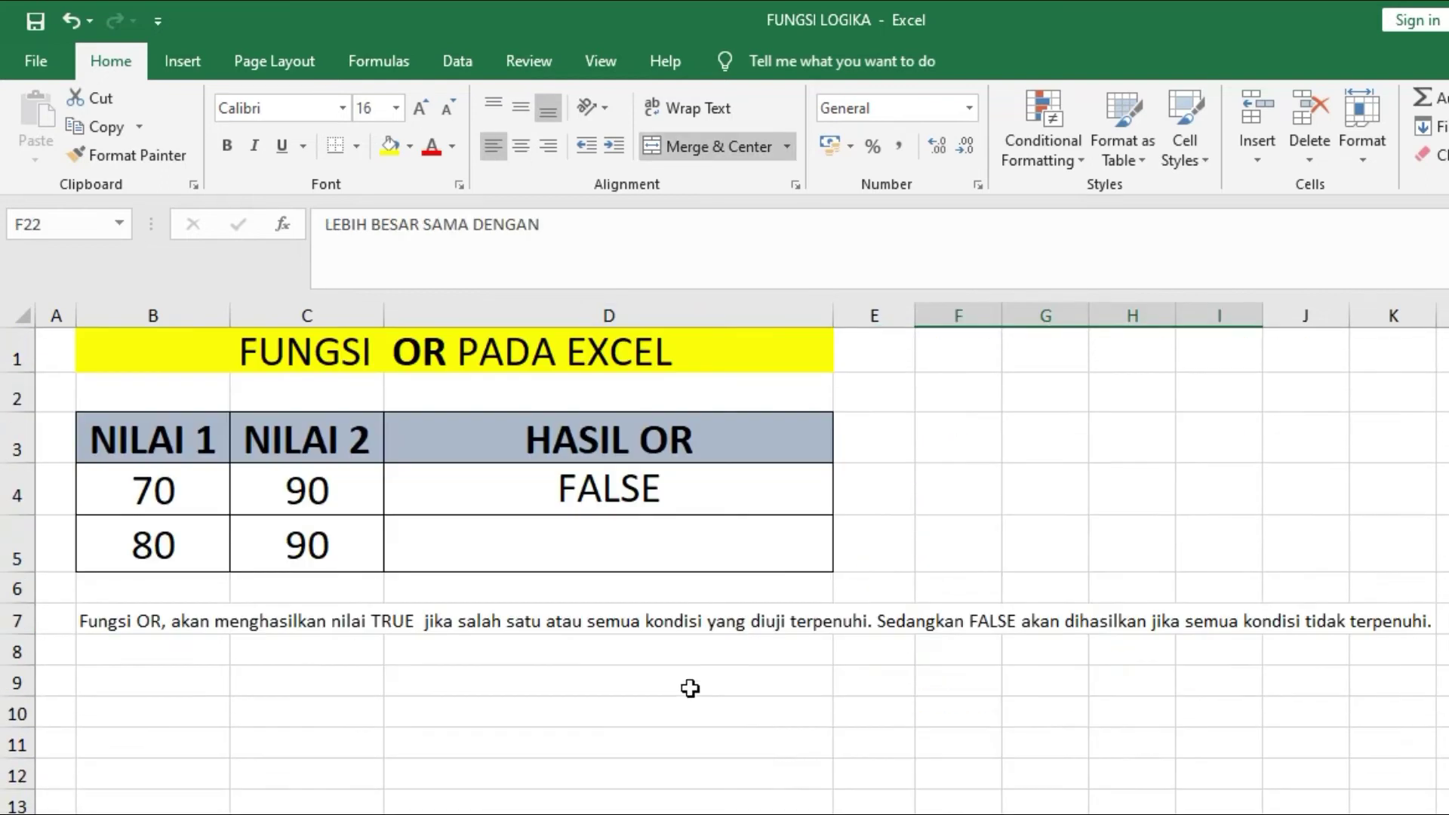
click(514, 545)
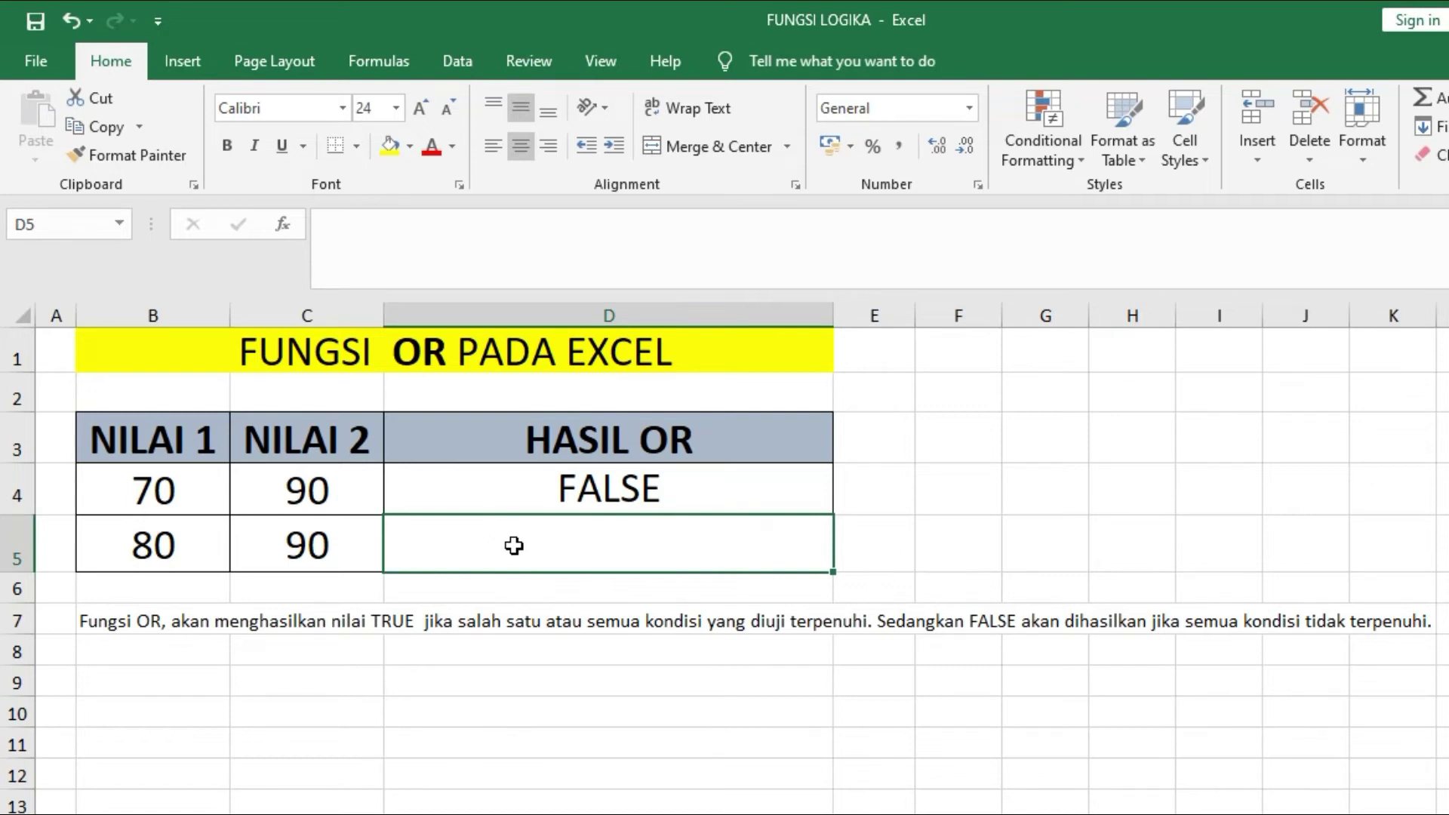
Enter =OR(B5>=80;C5>=90) in D5, returning TRUE for 80 and 90
text(=)
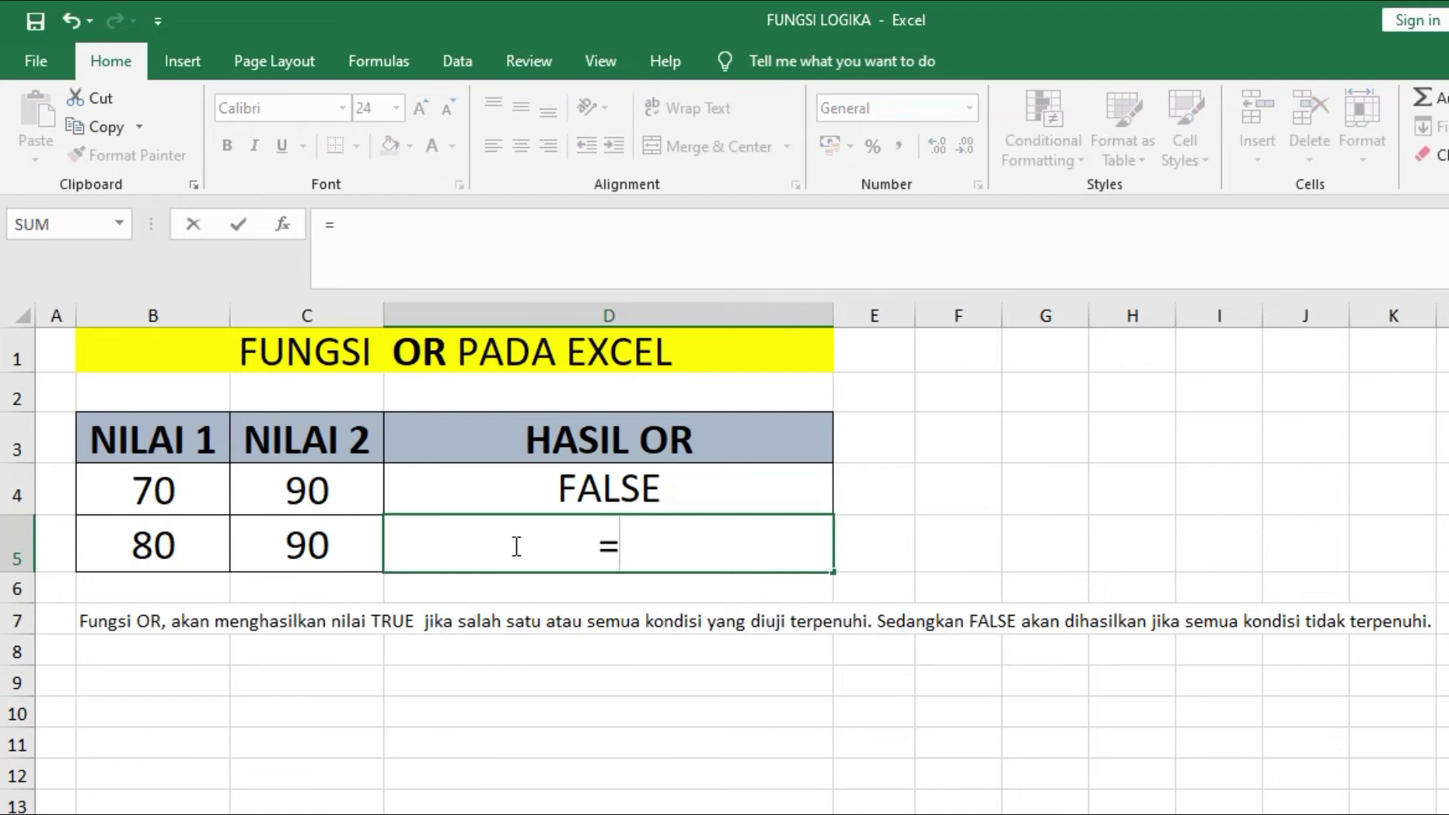
text(OR()
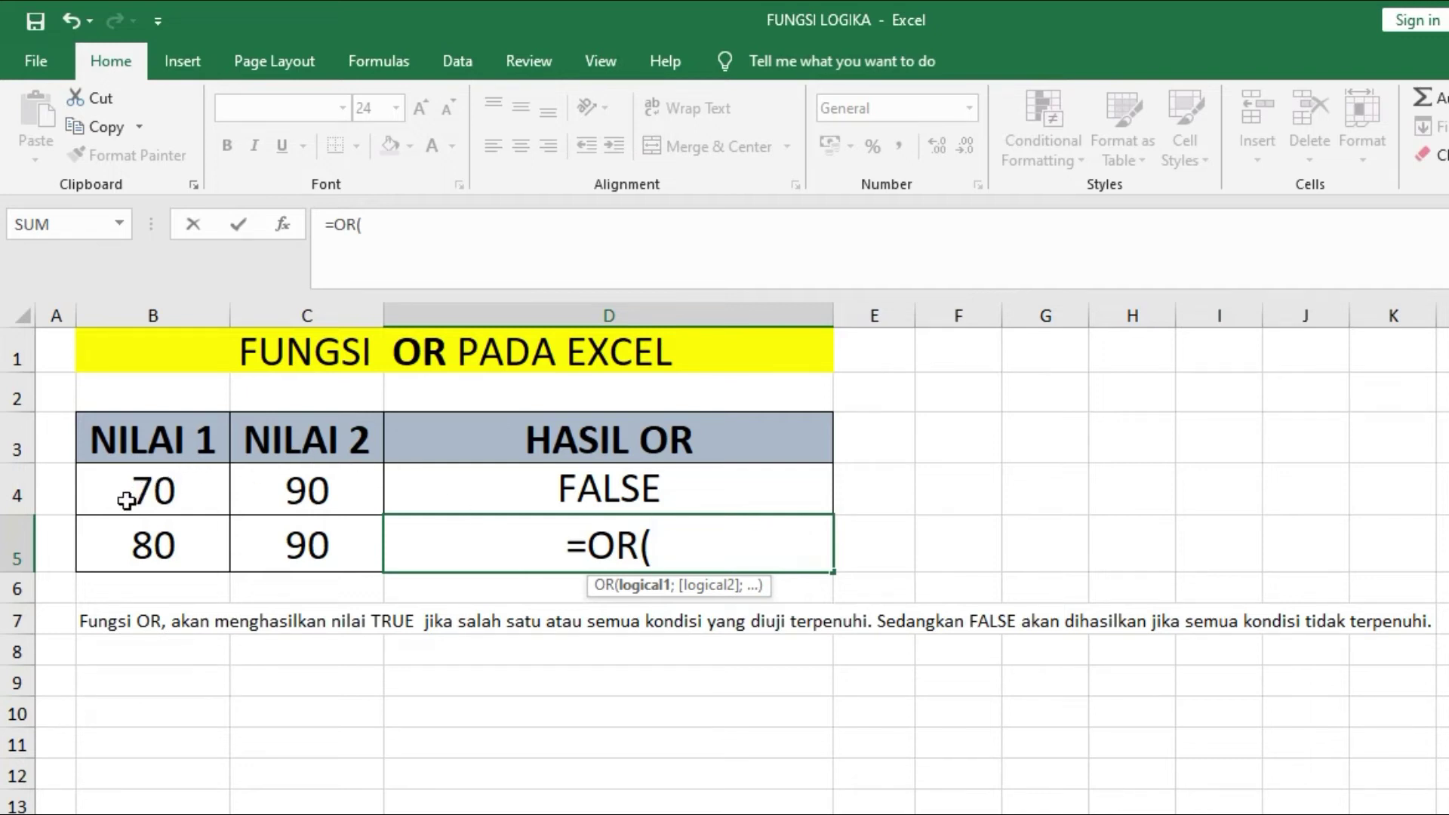
click(176, 544)
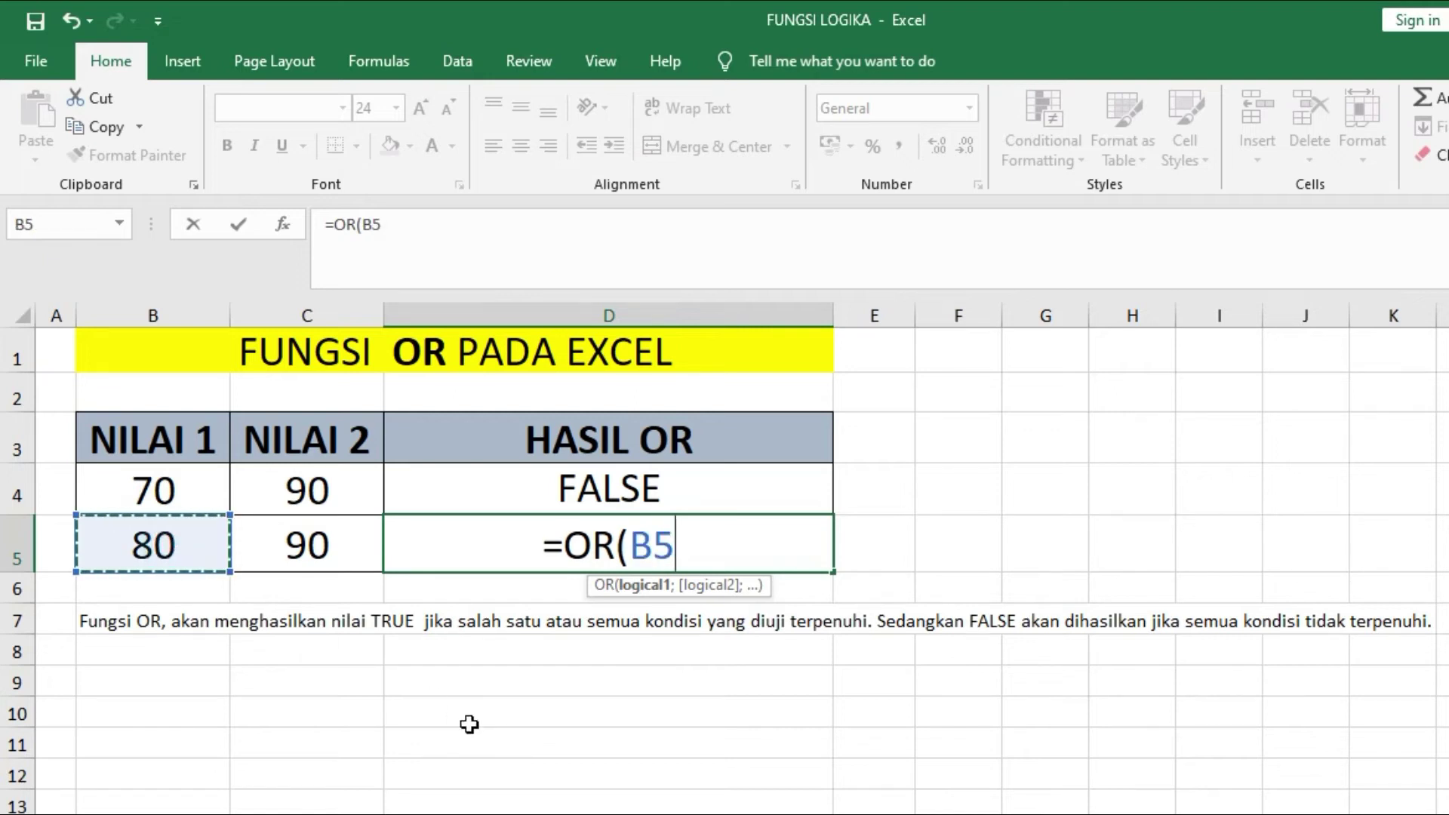
text(>=)
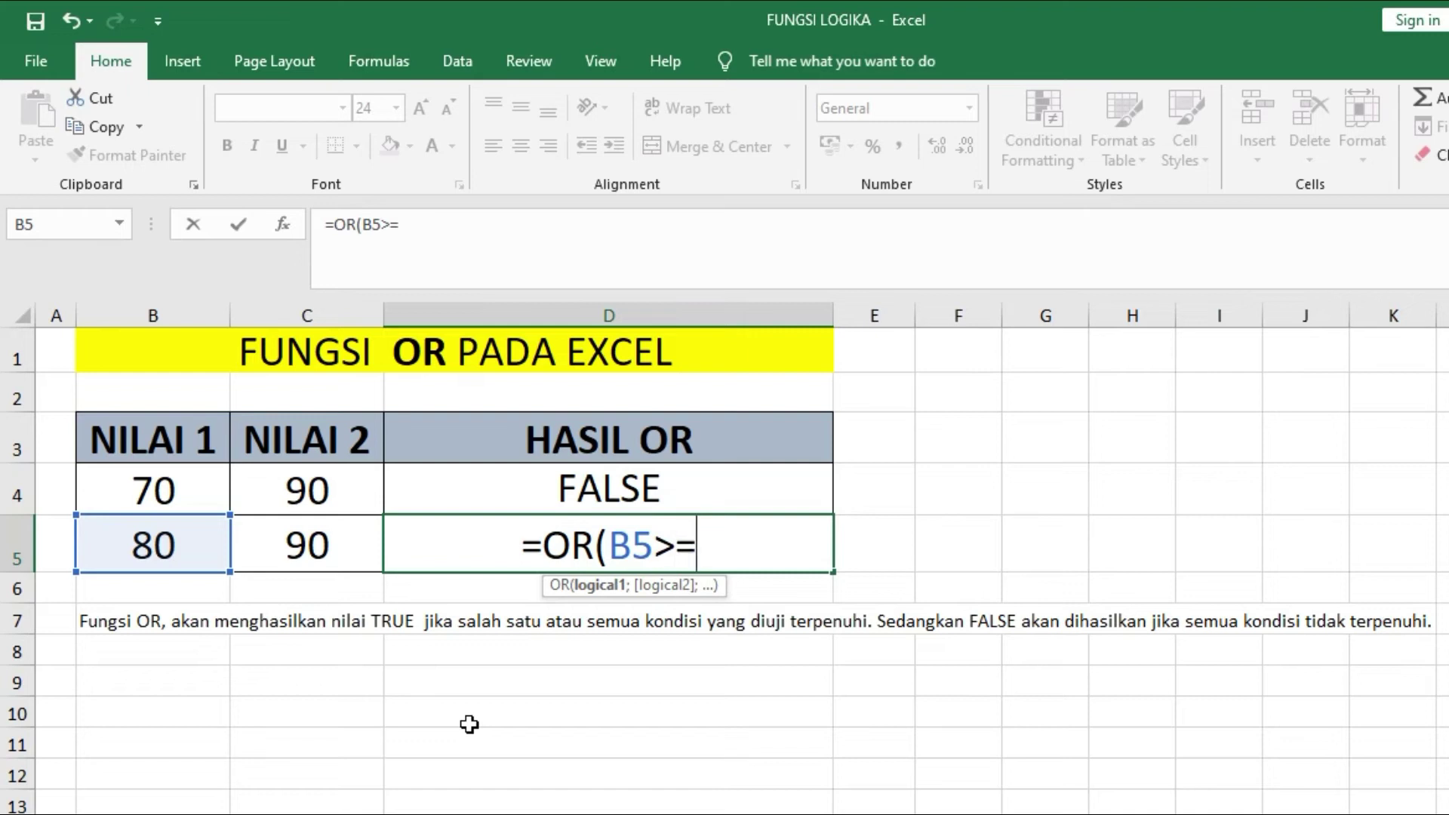
text(80)
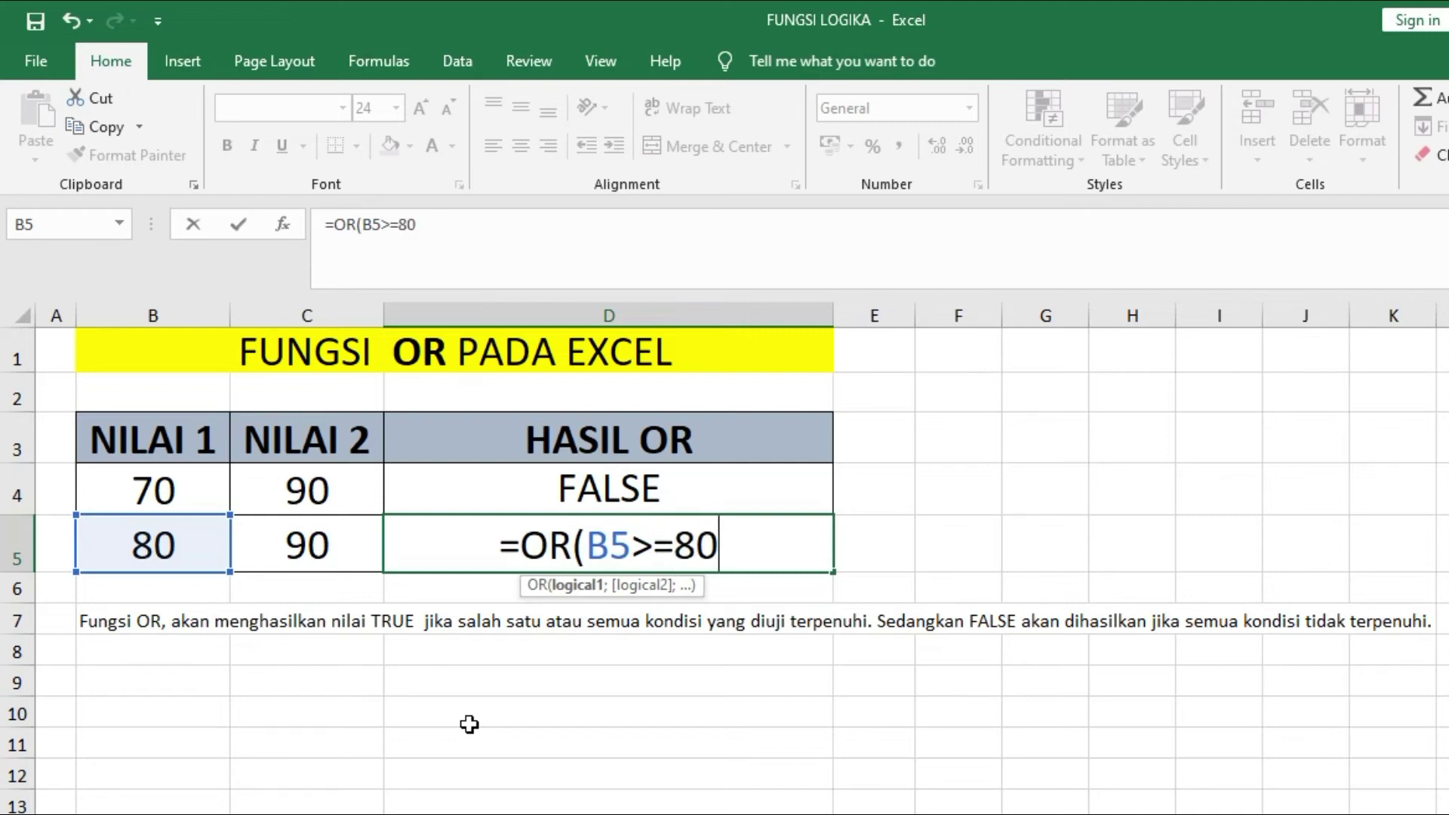
text(;)
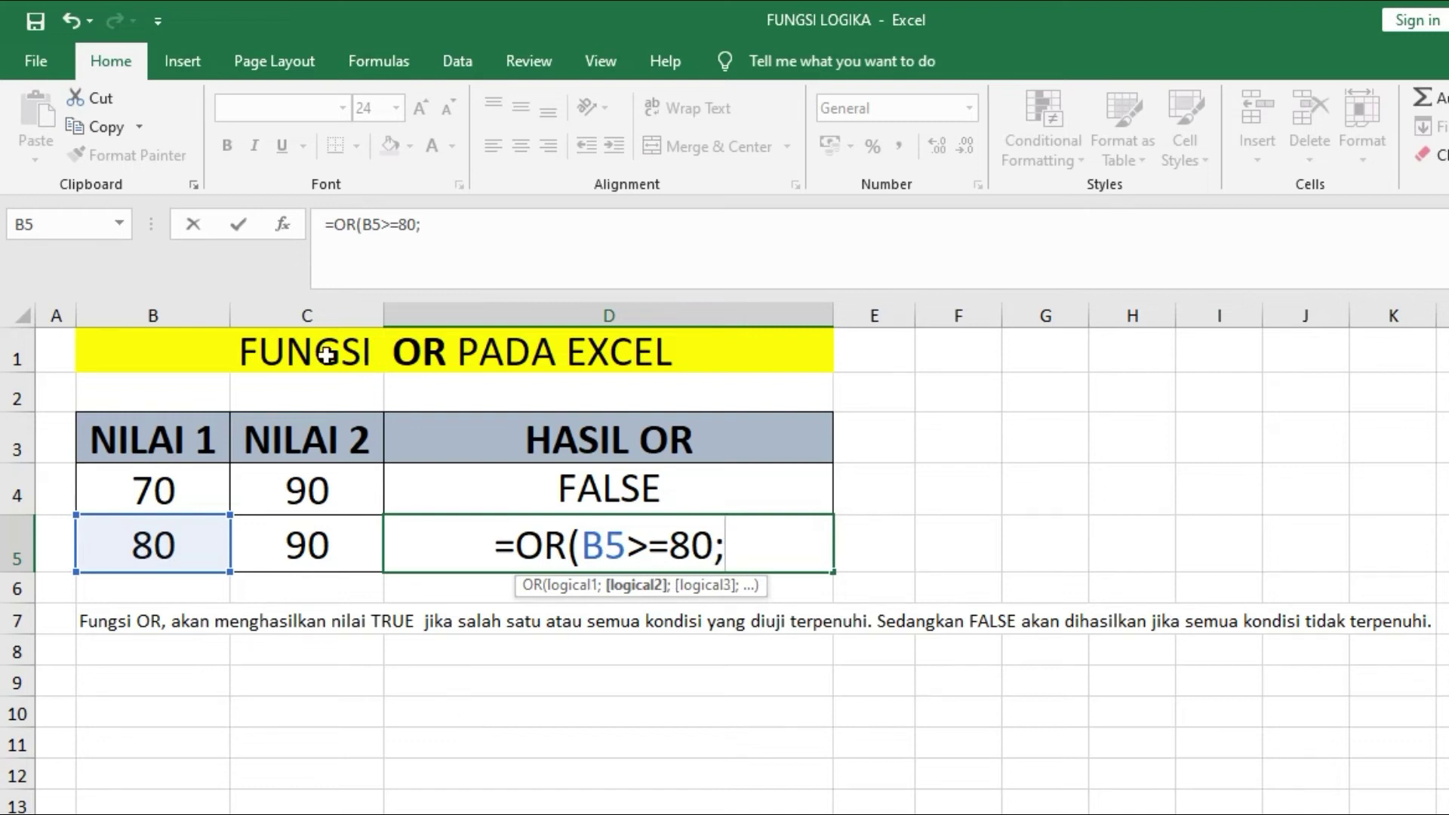
click(319, 548)
text(>=90)
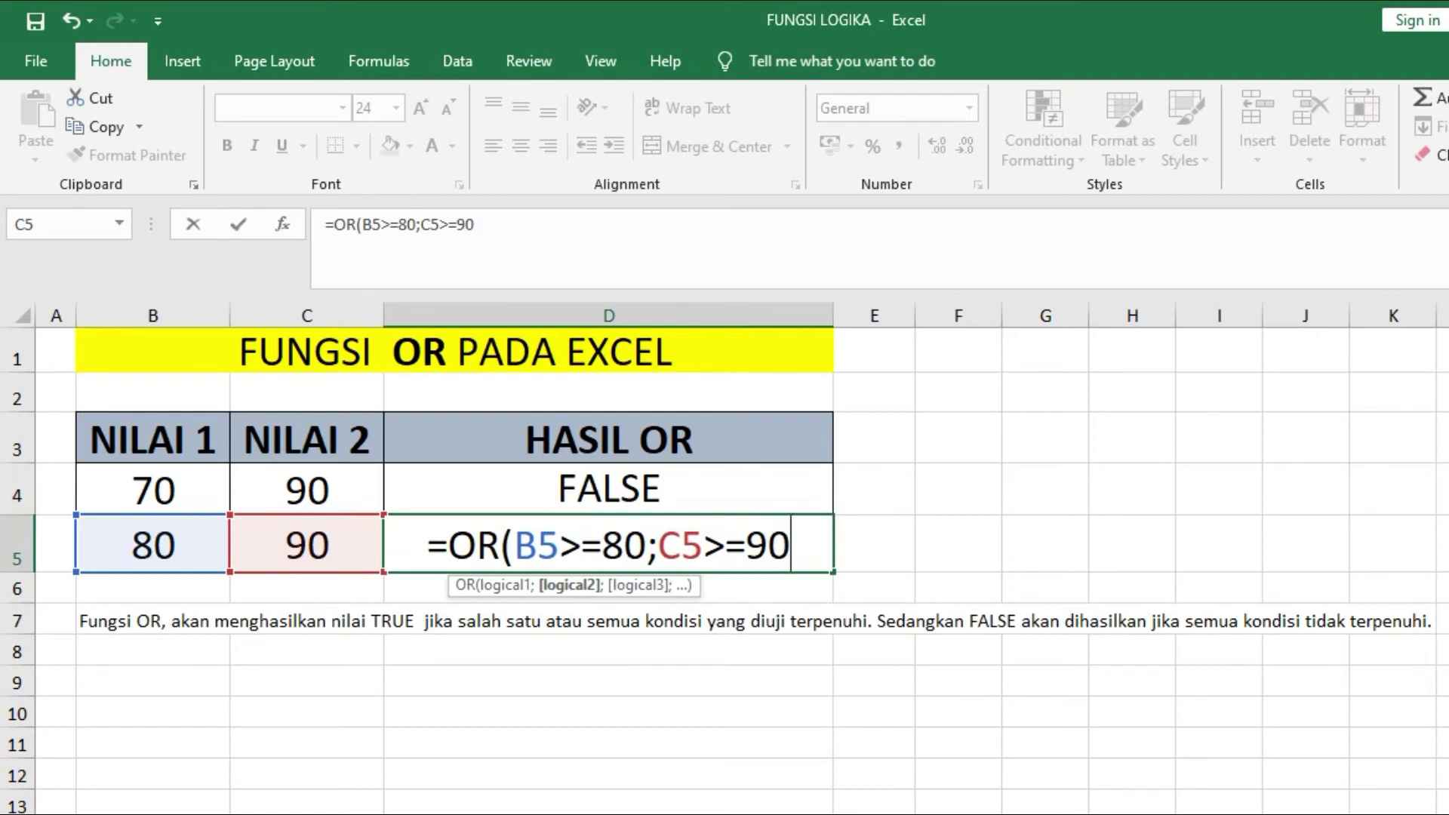
text())
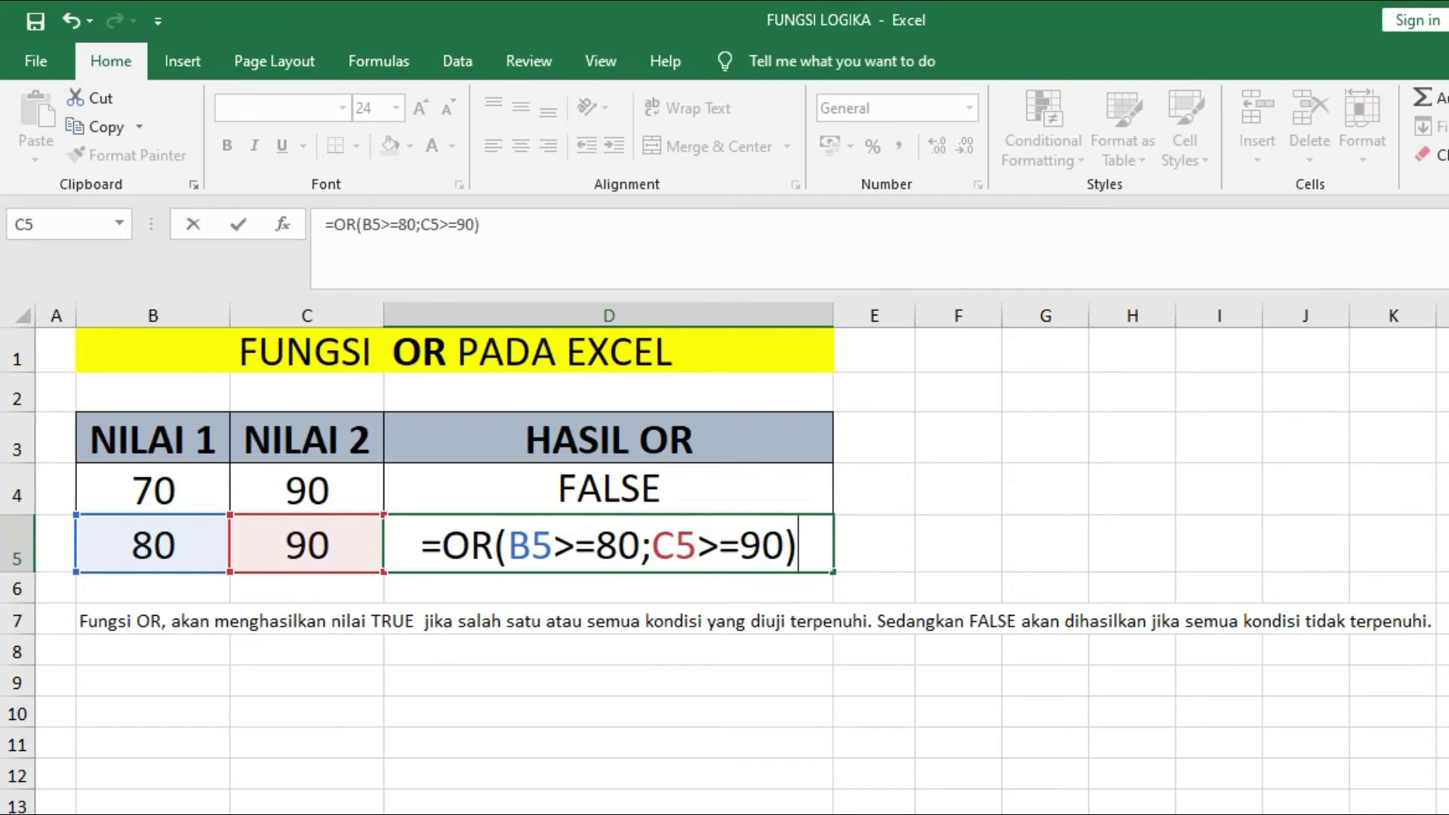
click(810, 565)
key(Return)
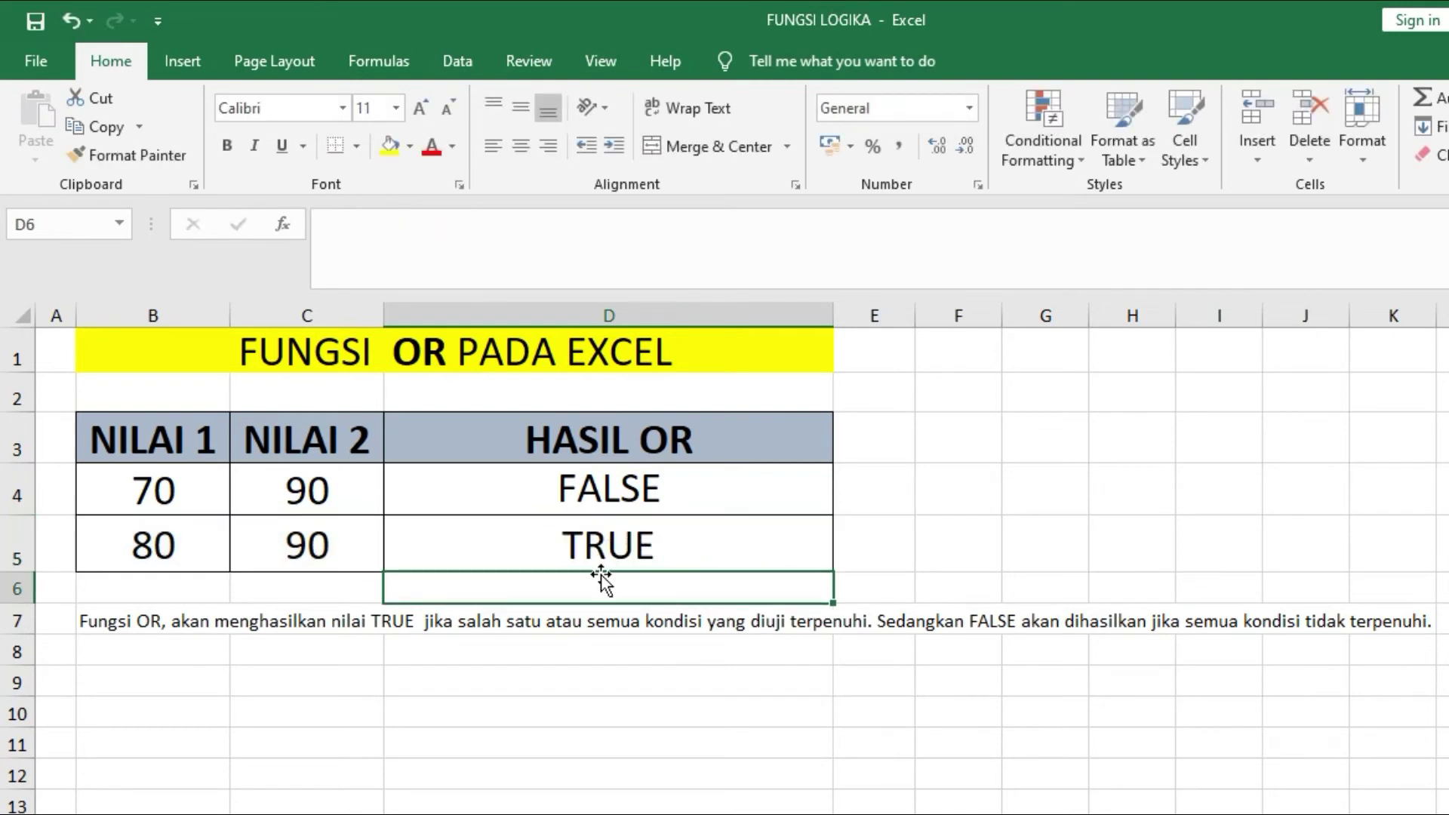
double_click(564, 553)
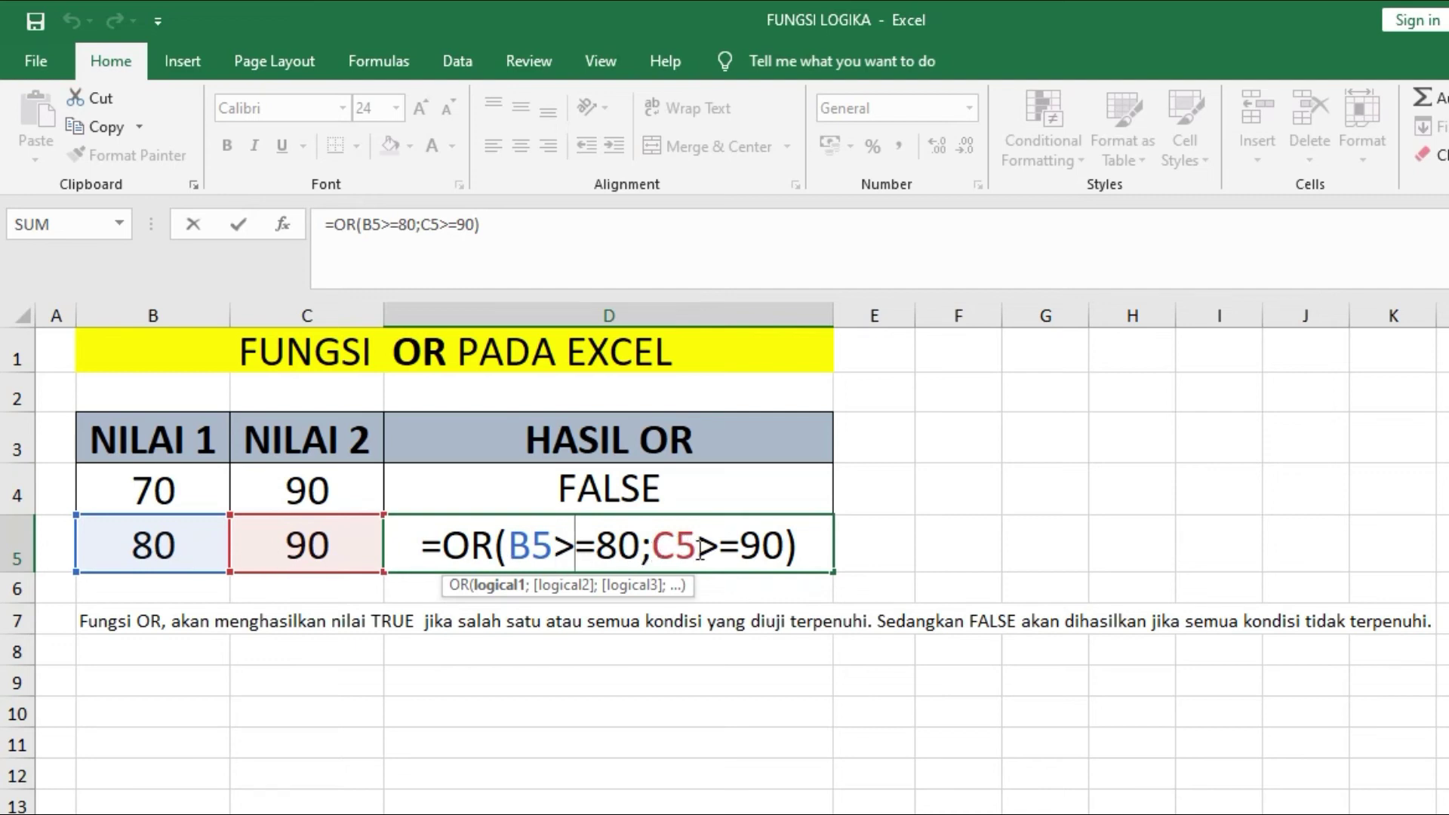
click(805, 553)
key(Return)
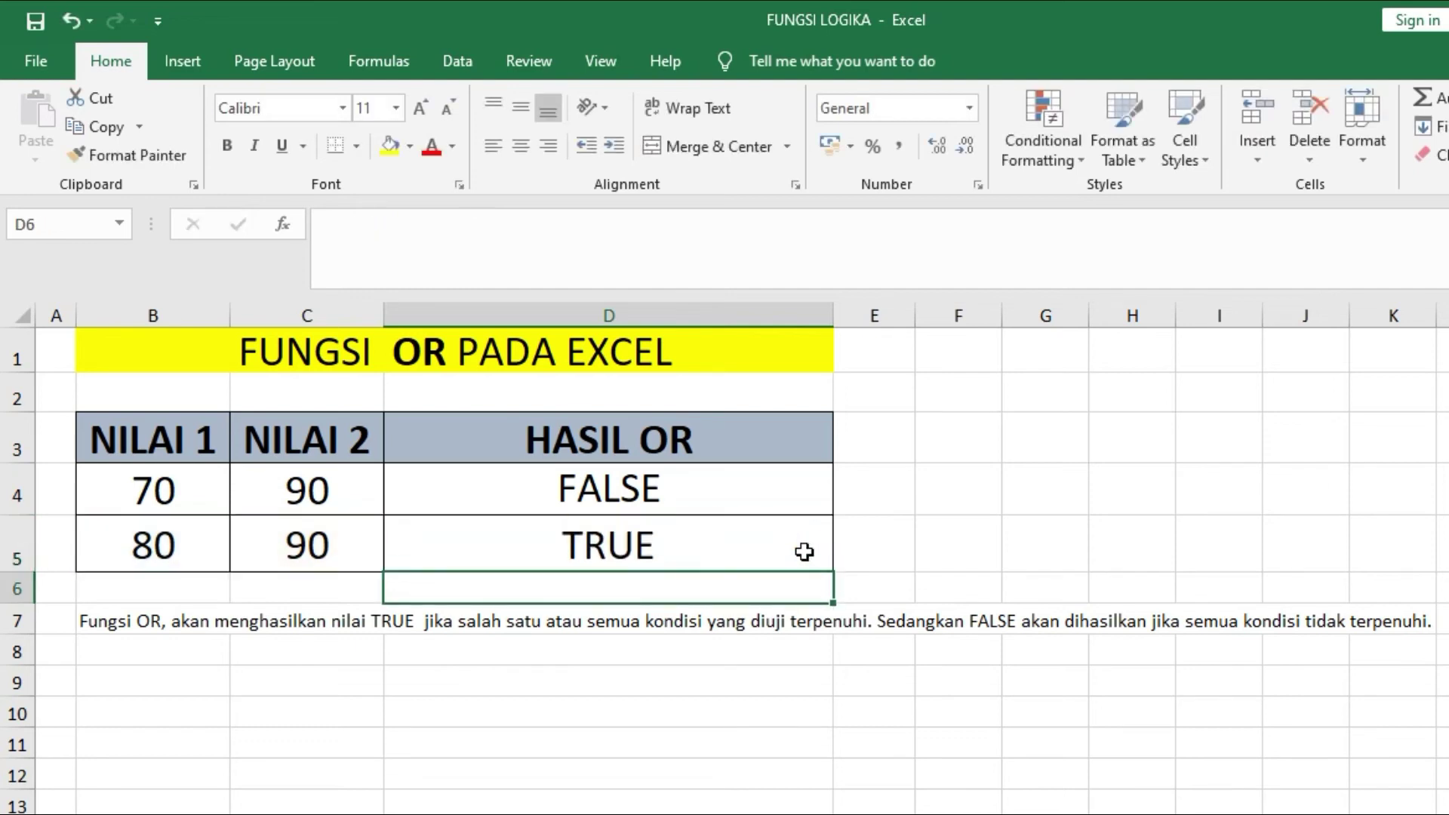
Enter 95 in C5 and 45 in B5
click(340, 551)
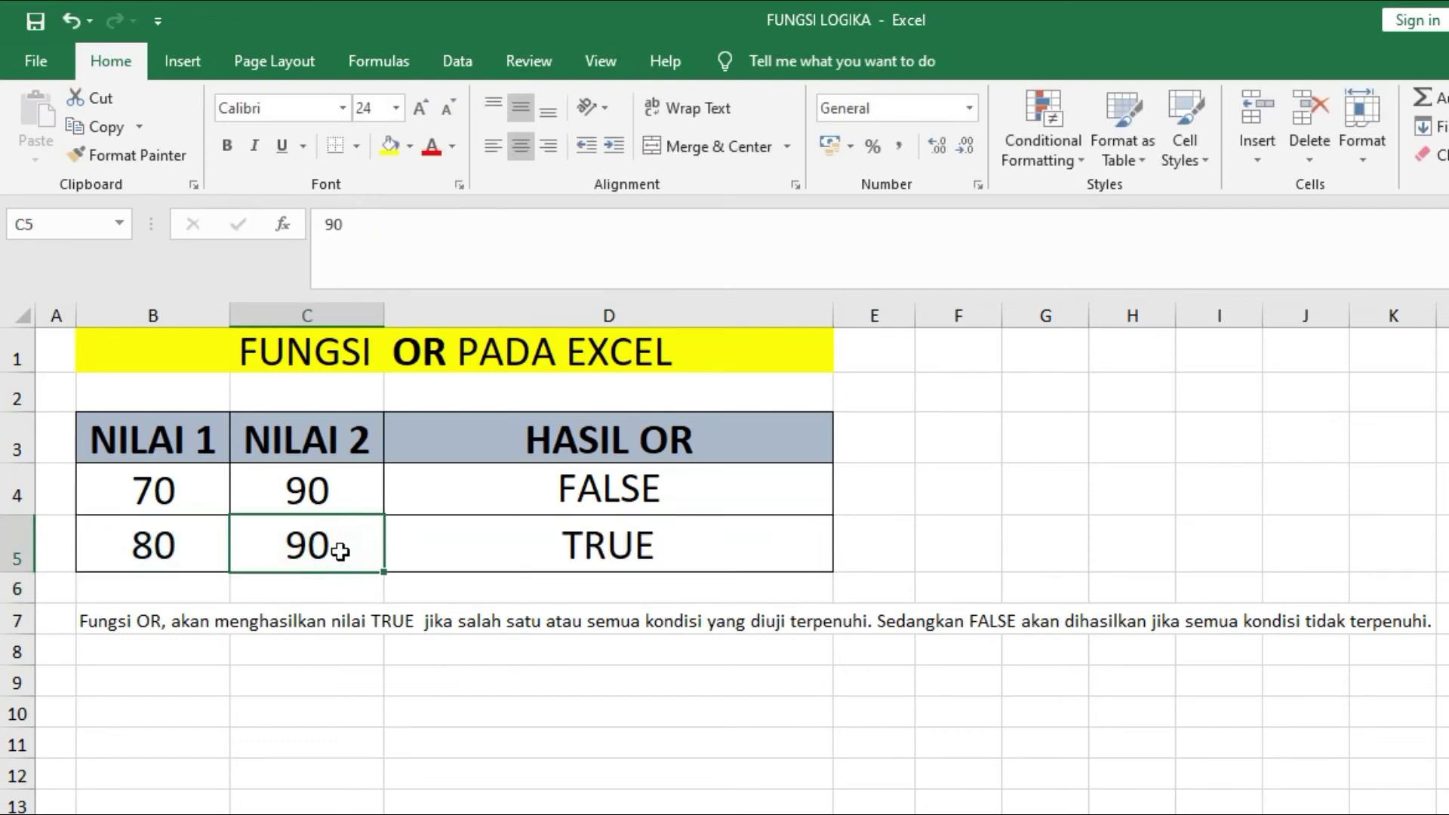
text(95)
click(183, 549)
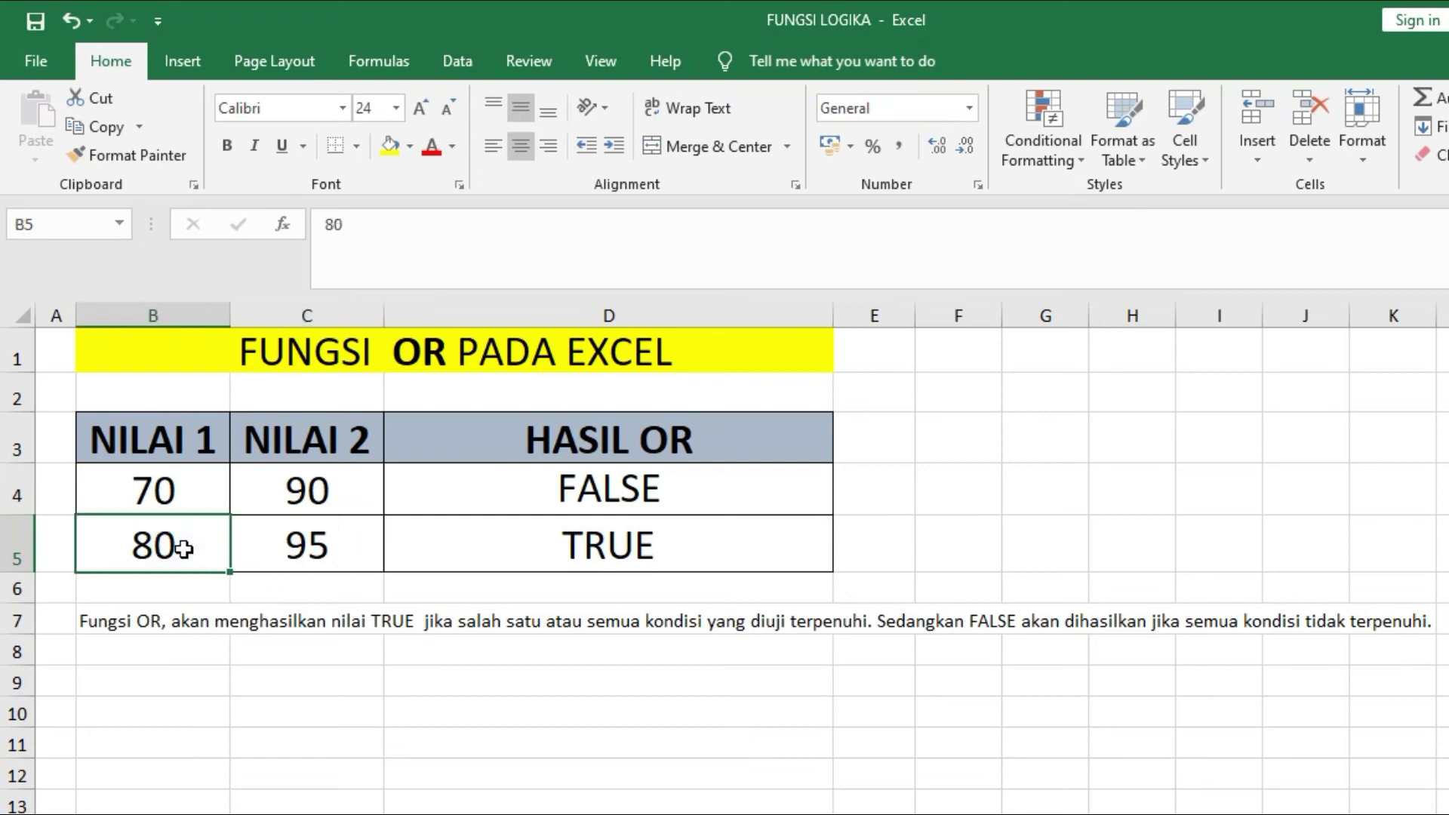
text(45)
click(370, 703)
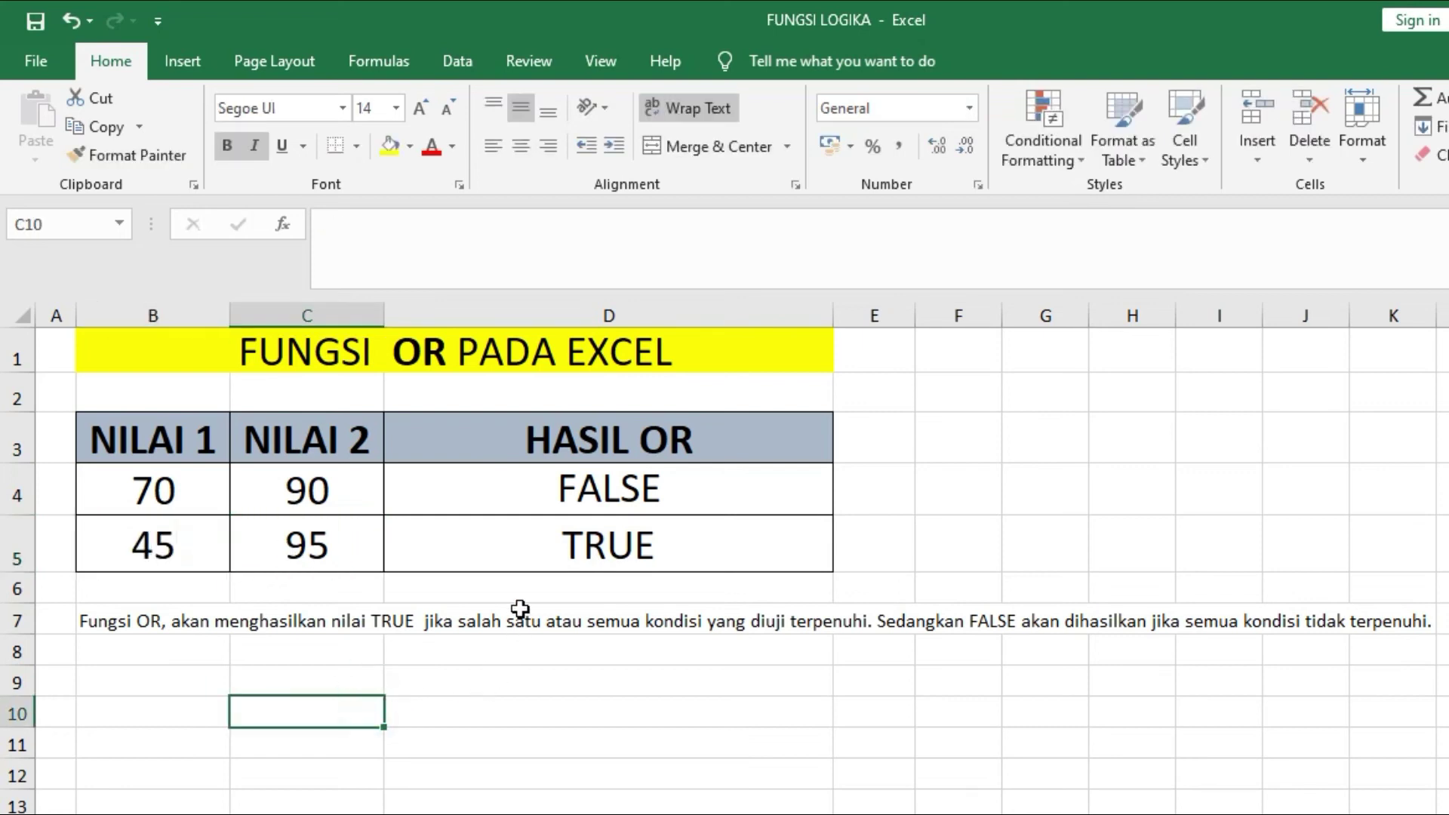
Confirm D5's formula, then set C5 to 60 so D5 returns FALSE
click(806, 538)
key(Return)
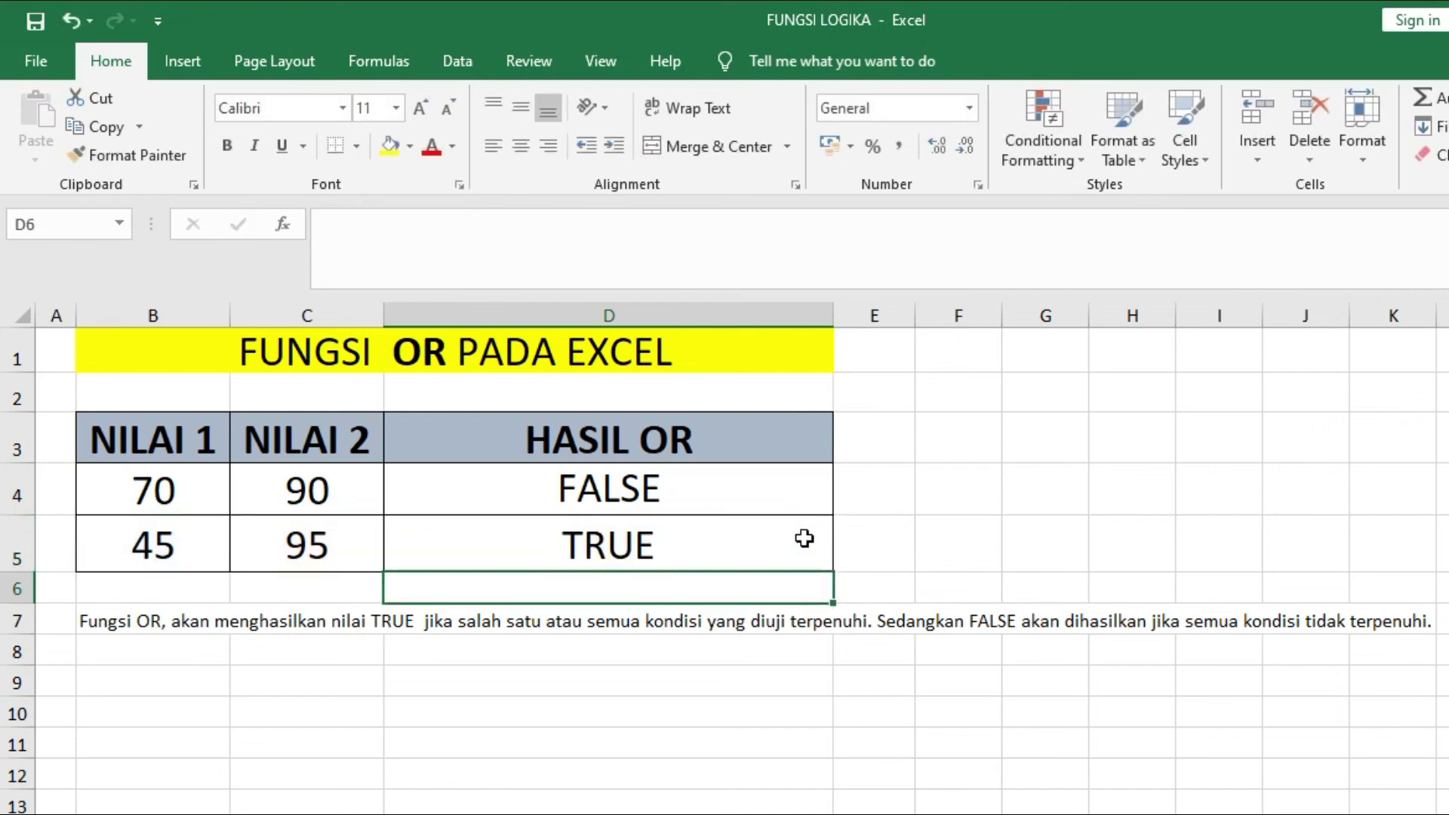
click(331, 537)
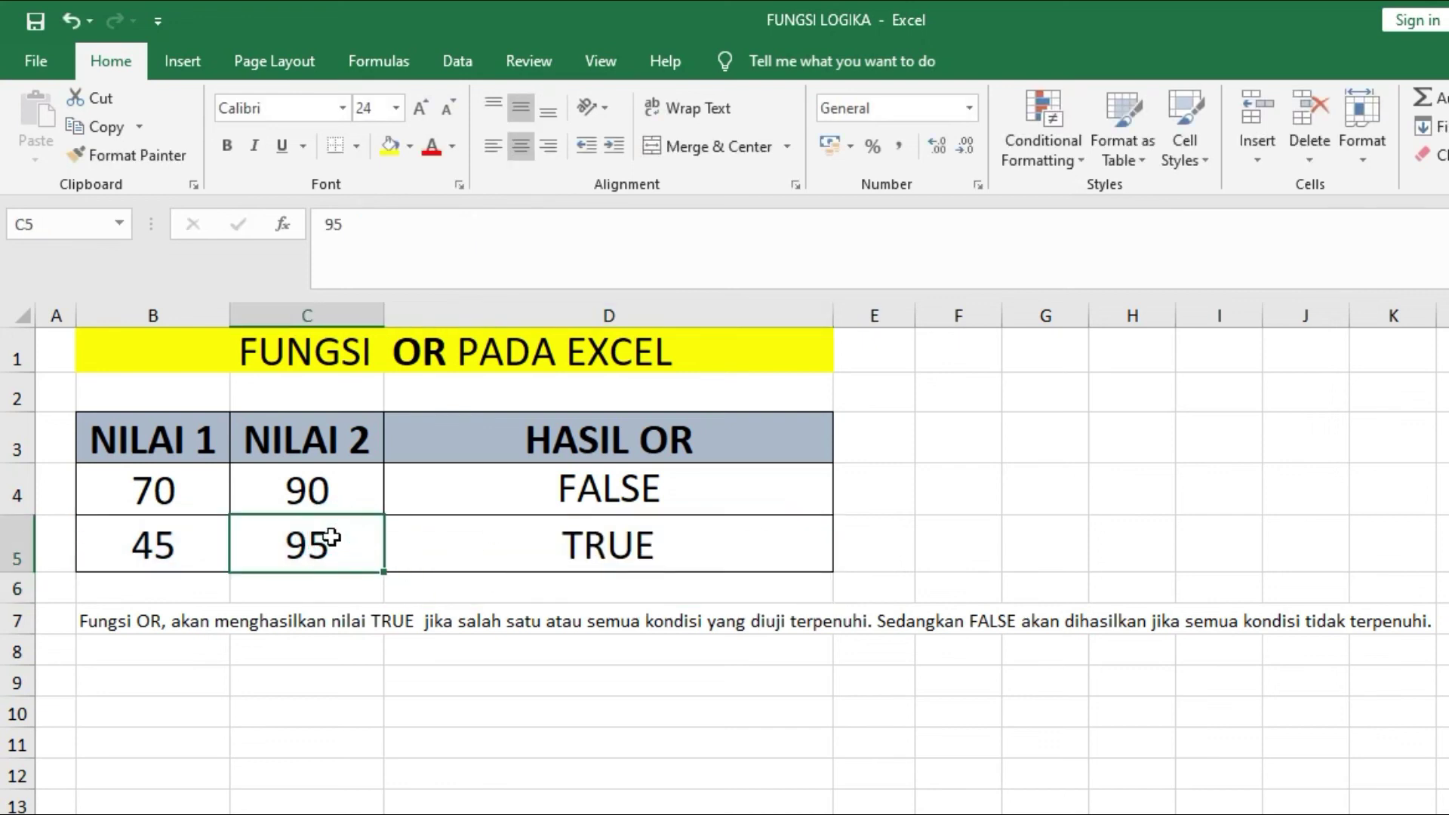
text(60)
click(550, 656)
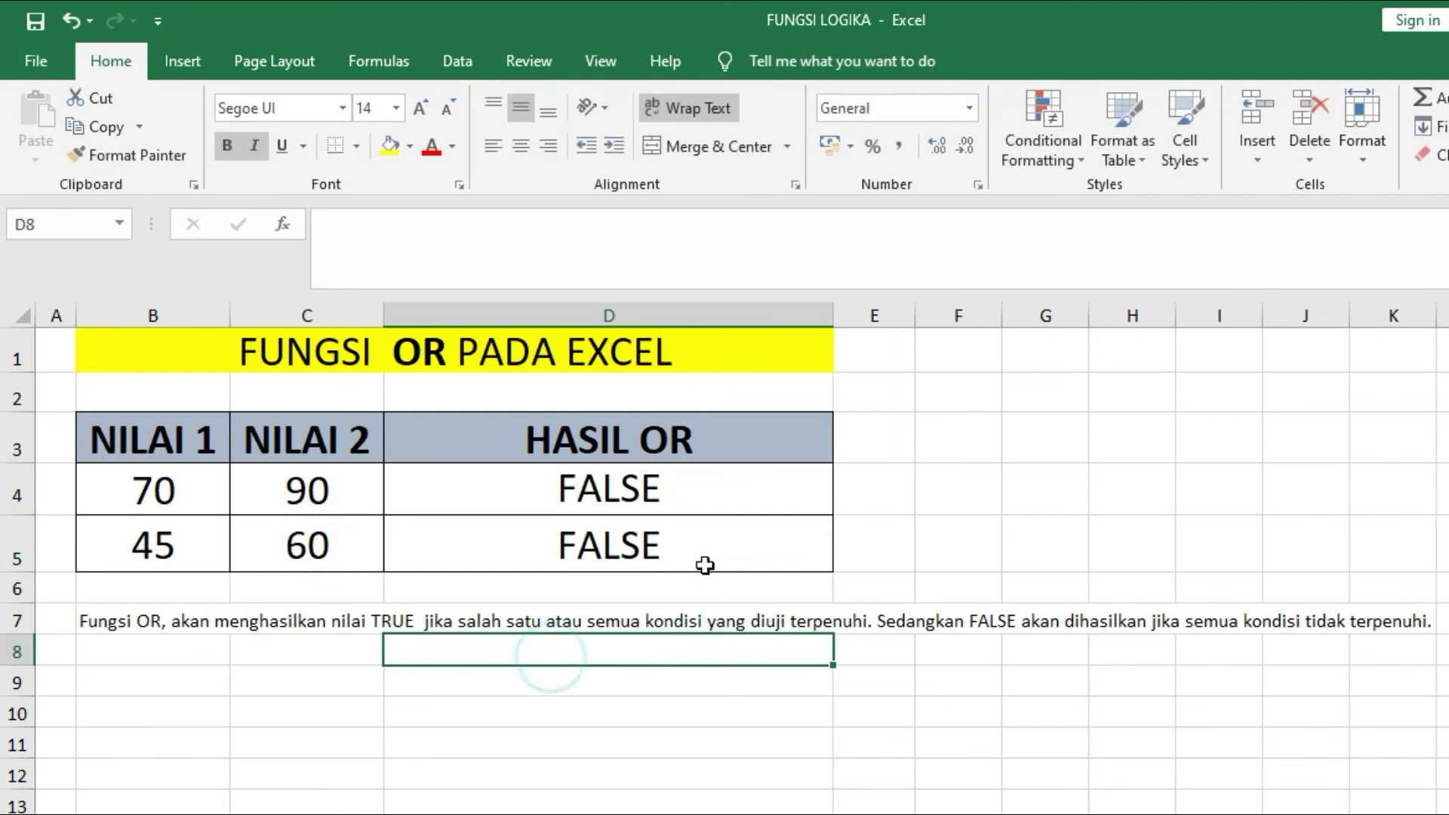
click(705, 565)
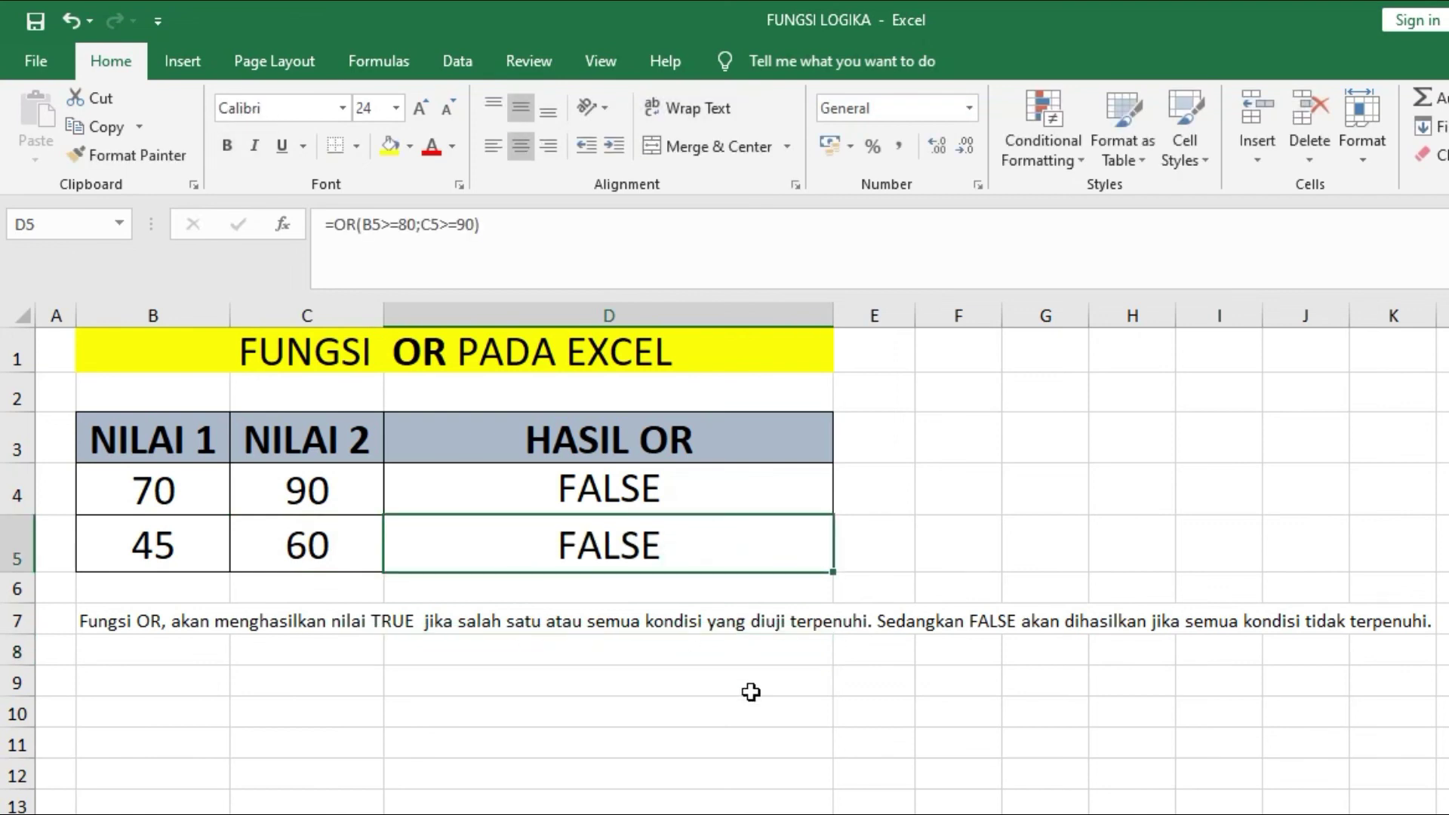
Select B5:C5 and highlight B5>=80;C5>=90 inside D5's formula
click(157, 551)
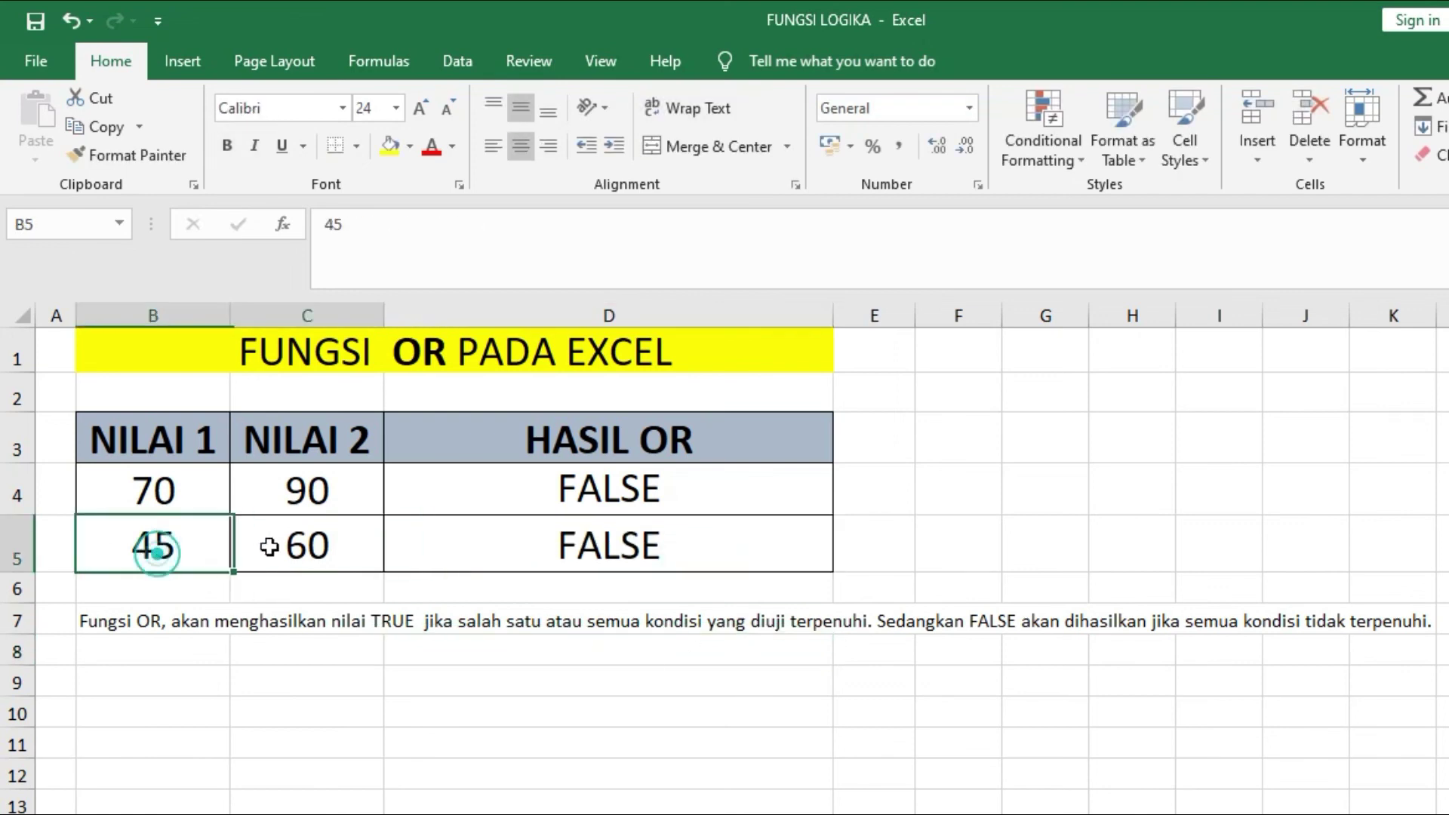
drag(157, 551, 269, 547)
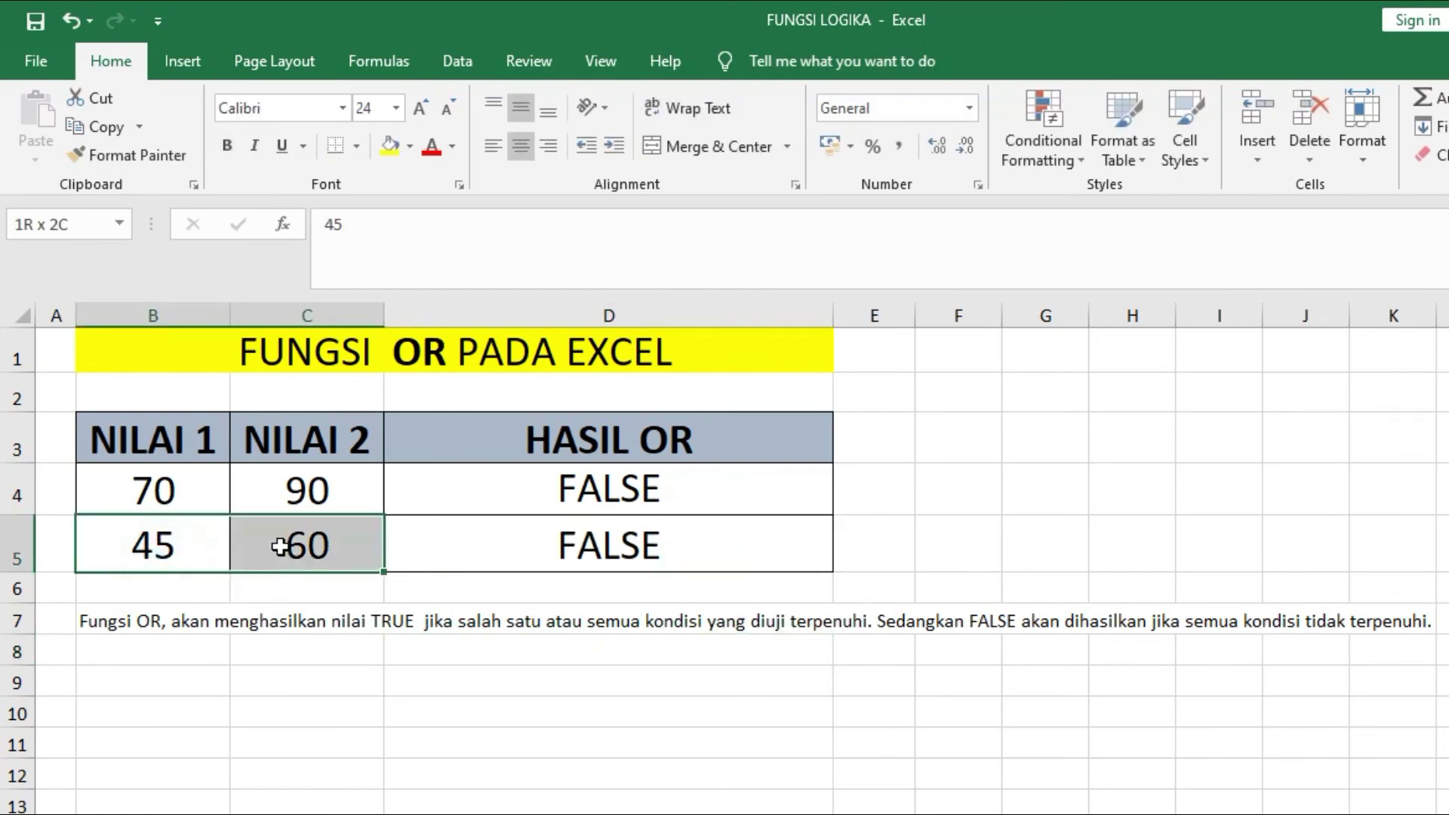
double_click(701, 551)
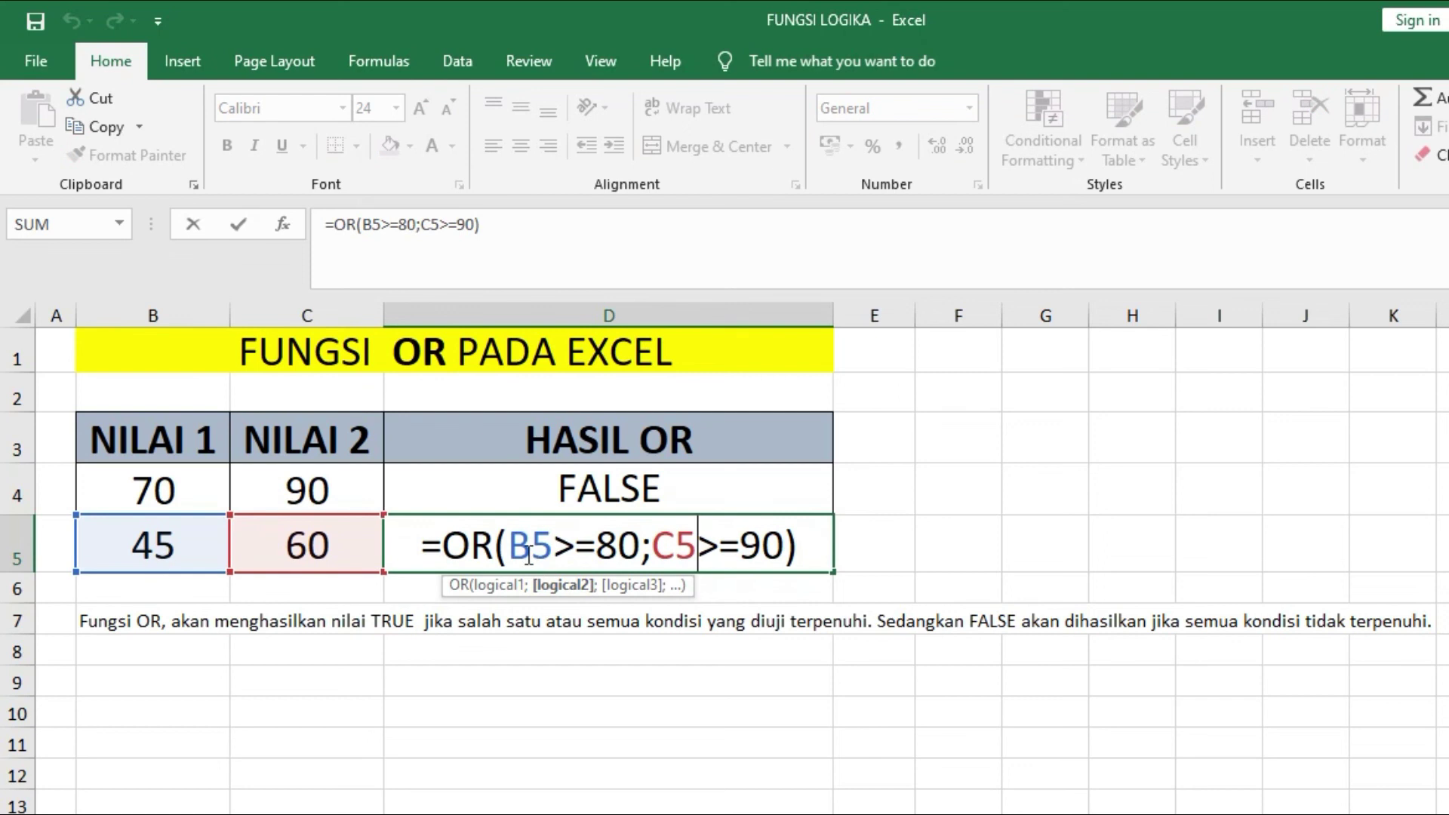
drag(508, 545, 785, 544)
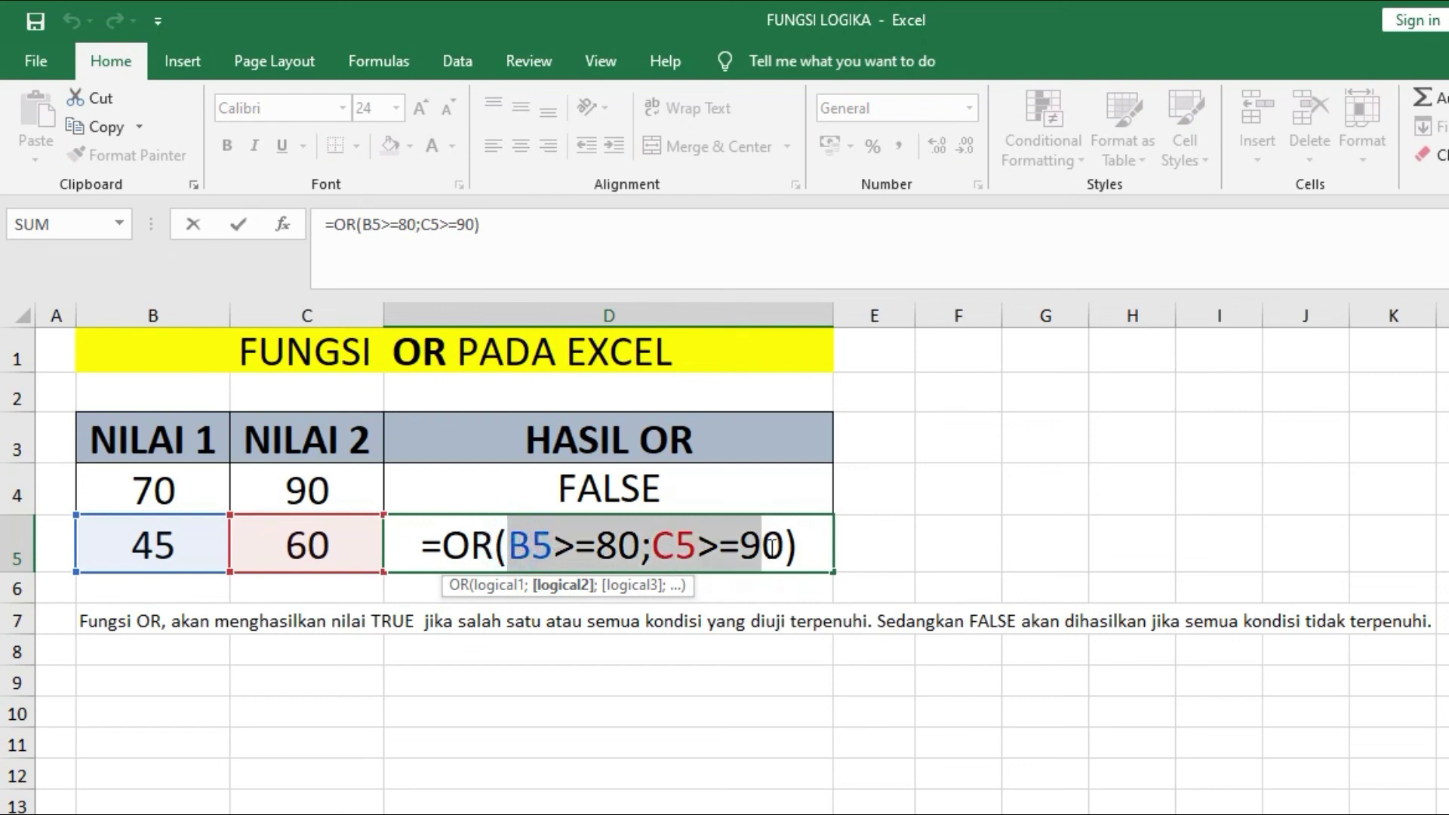